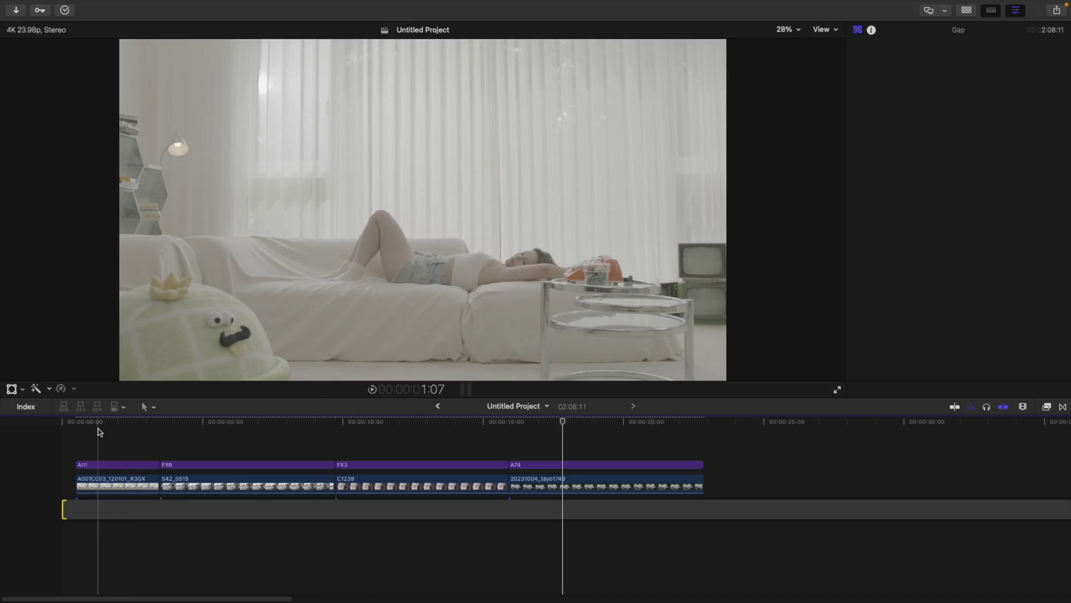
Park the playhead about one second into the first clip, around 00:00:01:11
{"action": "left_click", "coordinate": [123, 424]}
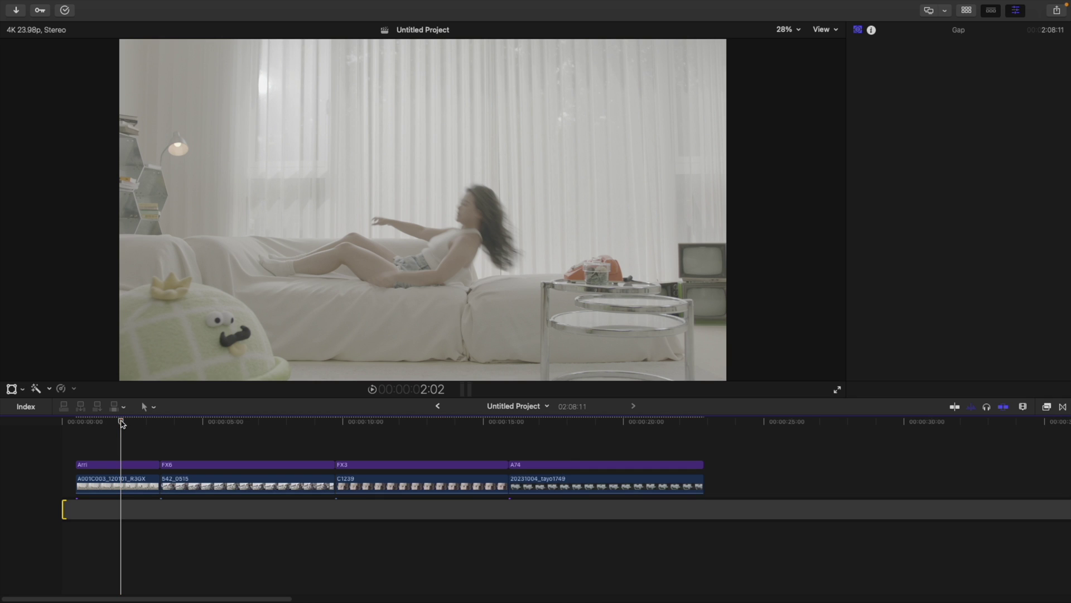
{"action": "left_click_drag", "start_coordinate": [122, 424], "coordinate": [105, 424]}
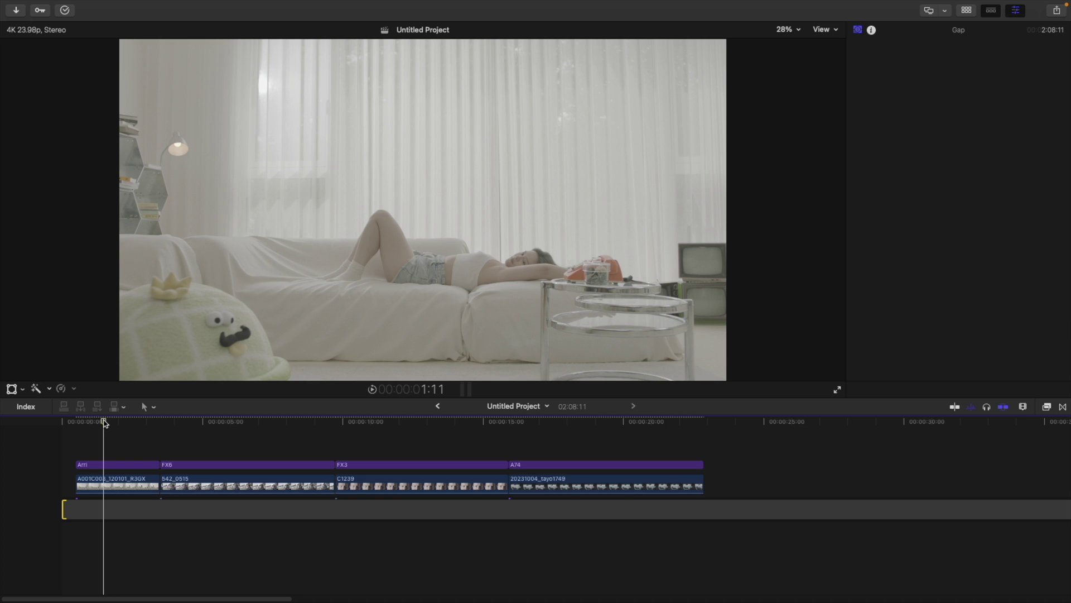
Show the luma waveform scope with Cmd+7 and select the purple Arri layer over the first clip
{"action": "key", "text": "super+7"}
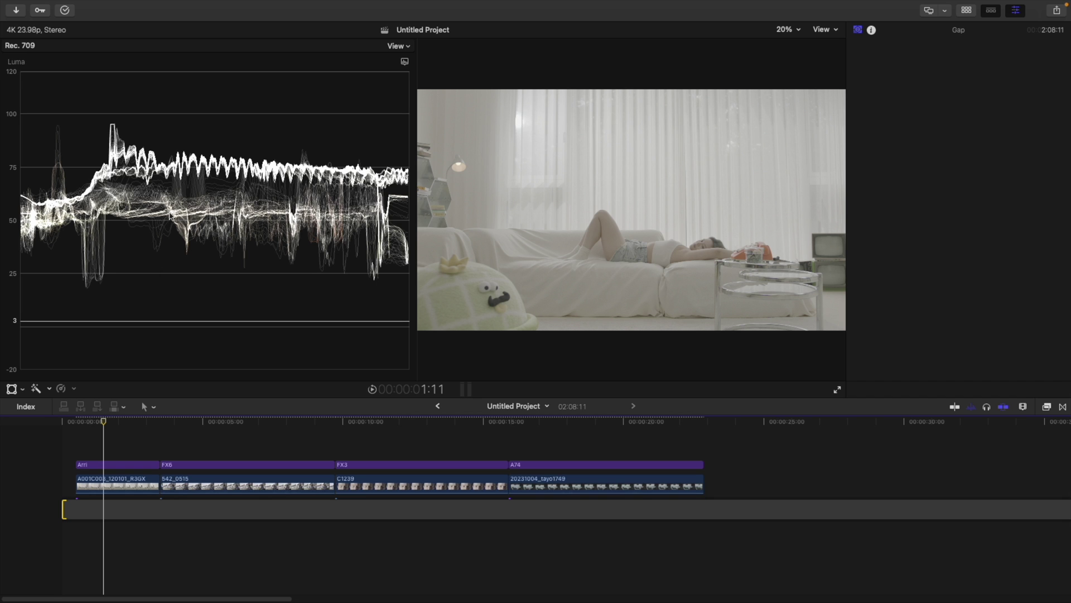
{"action": "left_click", "coordinate": [108, 465]}
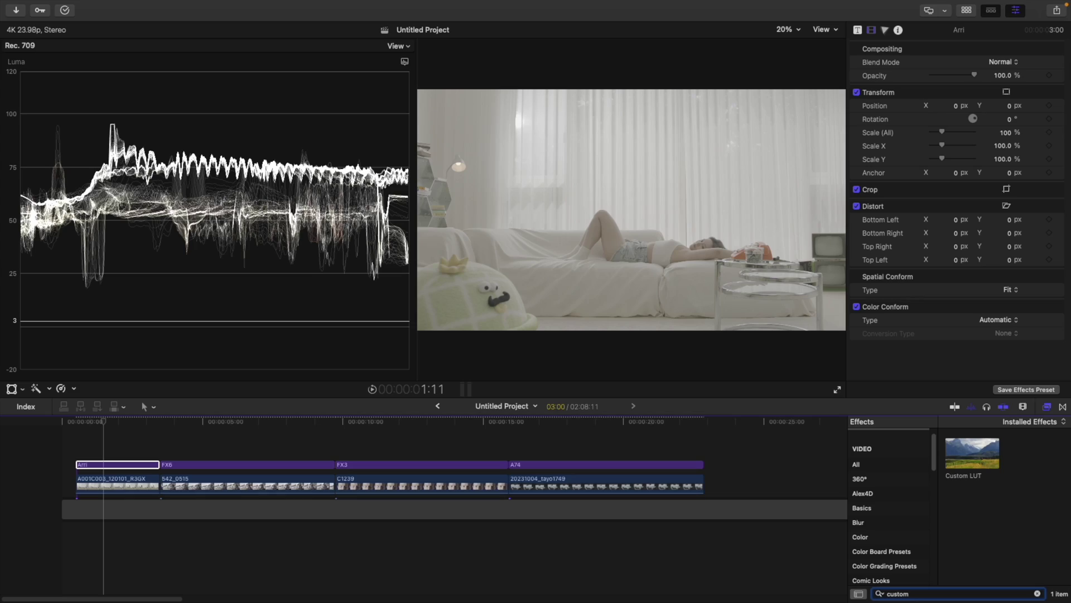
Apply a Custom LUT to the Arri layer using the Alexa LogC to Rec709 conversion
{"action": "left_click_drag", "start_coordinate": [958, 456], "coordinate": [101, 468]}
{"action": "mouse_move", "coordinate": [980, 65]}
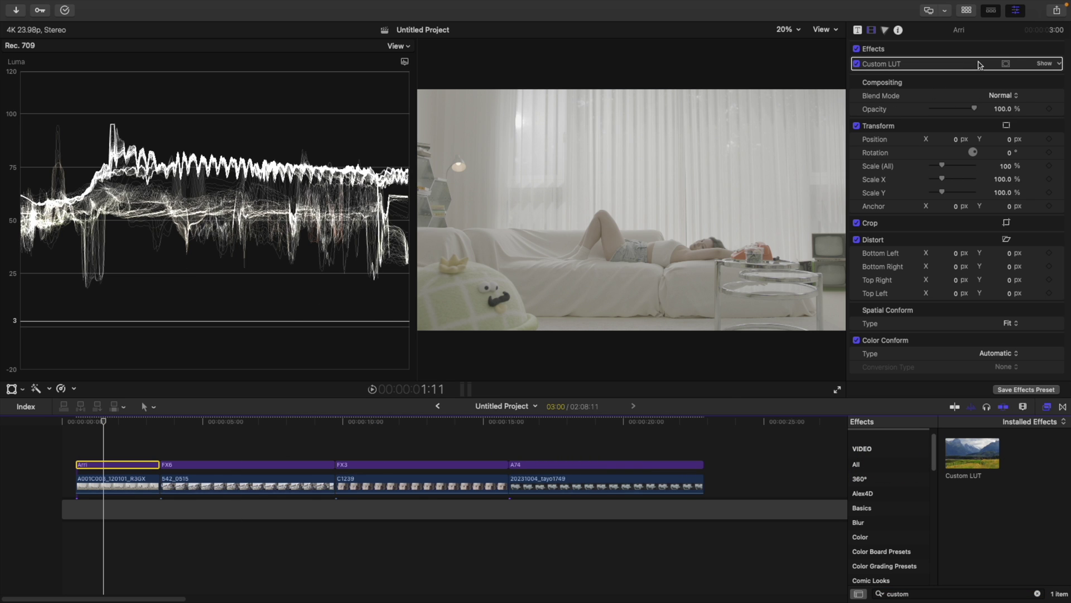
{"action": "left_click", "coordinate": [1042, 64]}
{"action": "left_click", "coordinate": [999, 79]}
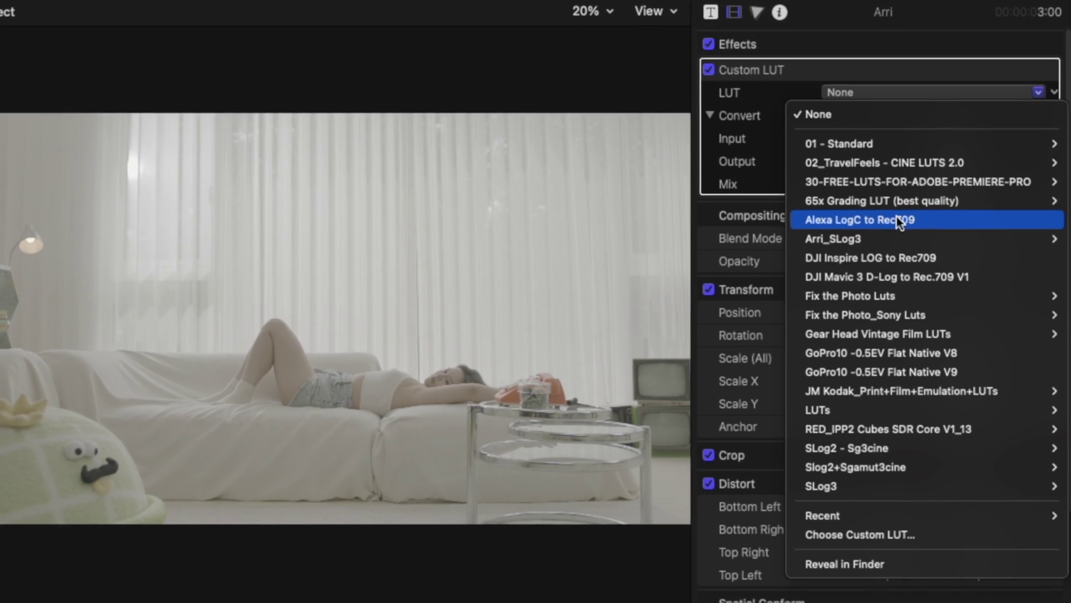
{"action": "left_click", "coordinate": [910, 218]}
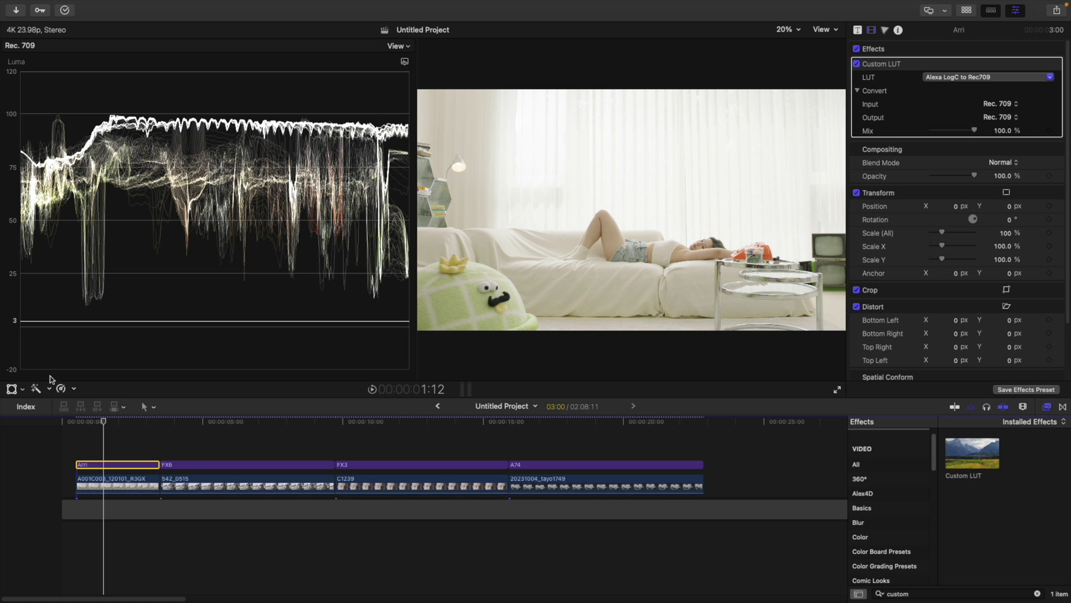
{"action": "left_click", "coordinate": [113, 483]}
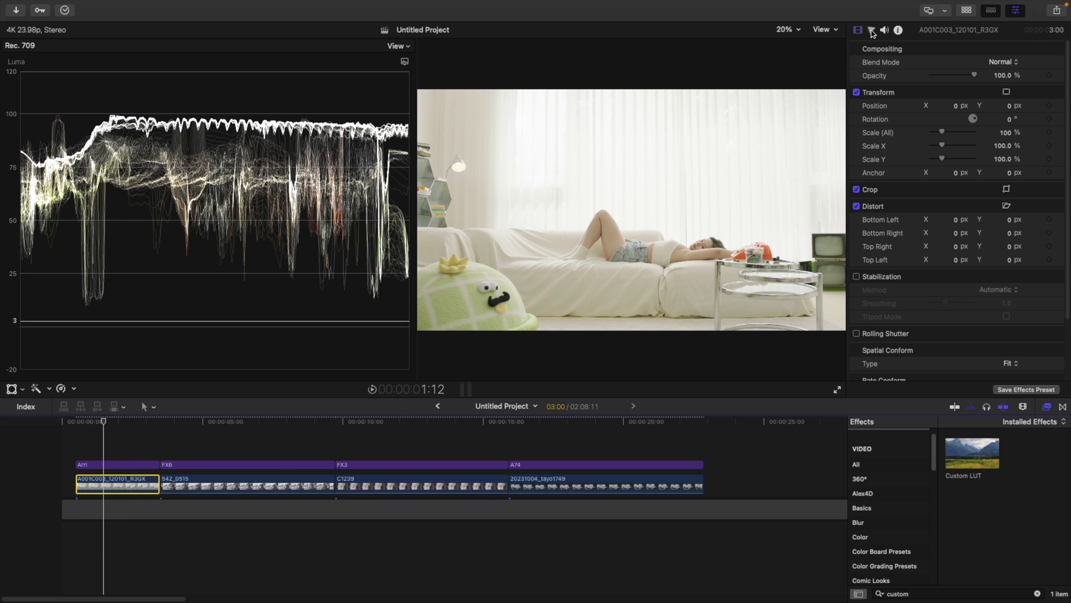
Add a Color Curves shadow point on the A001C003_120101_R3GX luma curve and pull it down
{"action": "left_click", "coordinate": [884, 29]}
{"action": "left_click", "coordinate": [872, 30]}
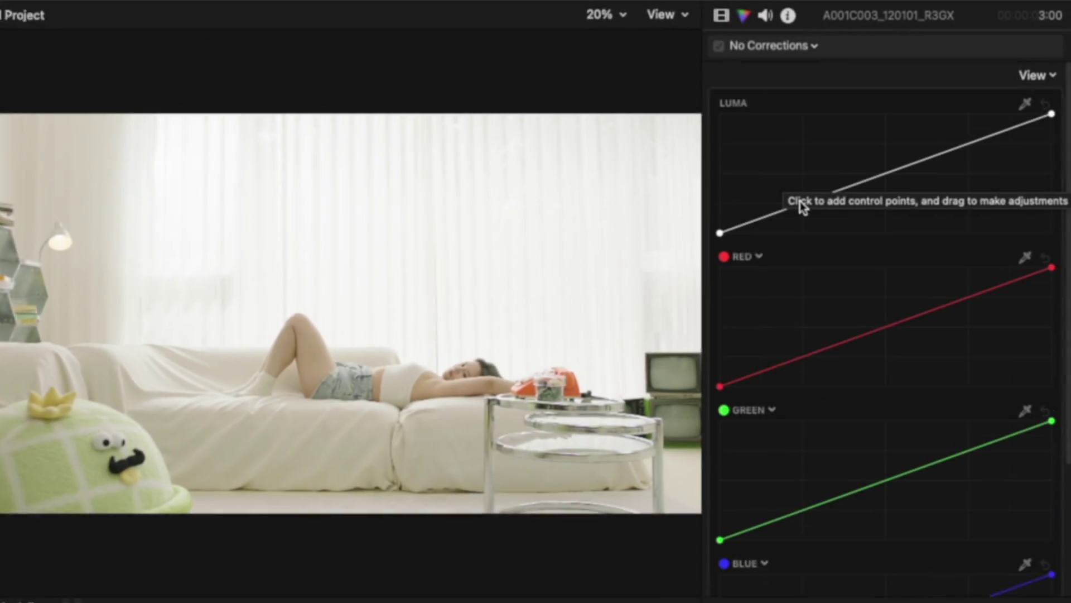
{"action": "left_click", "coordinate": [790, 209]}
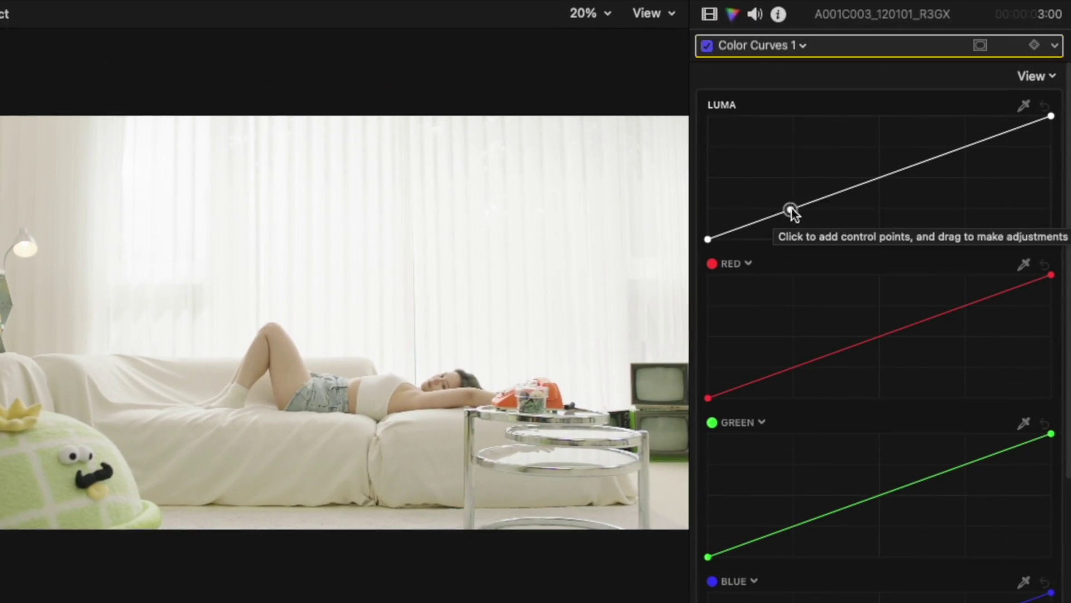
{"action": "left_click_drag", "start_coordinate": [791, 209], "coordinate": [793, 220]}
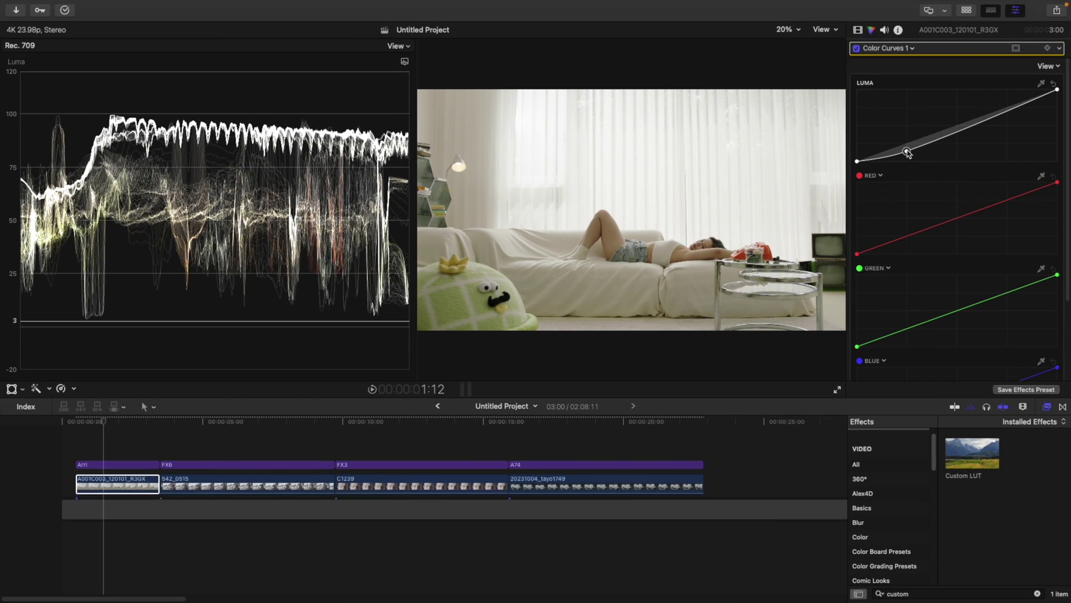
{"action": "left_click_drag", "start_coordinate": [908, 153], "coordinate": [908, 155]}
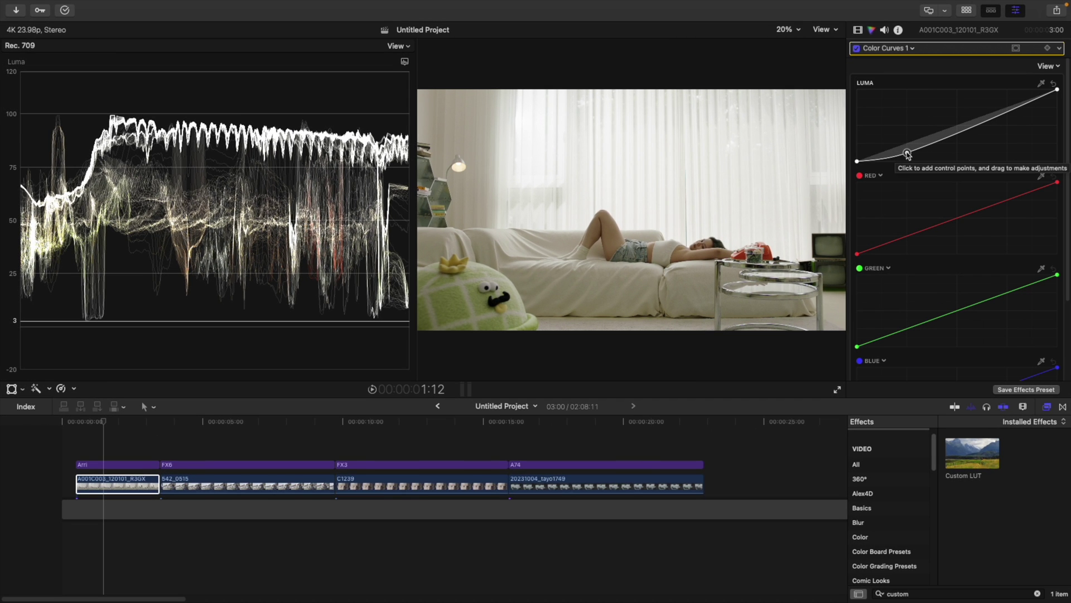
{"action": "left_click_drag", "start_coordinate": [907, 153], "coordinate": [907, 143]}
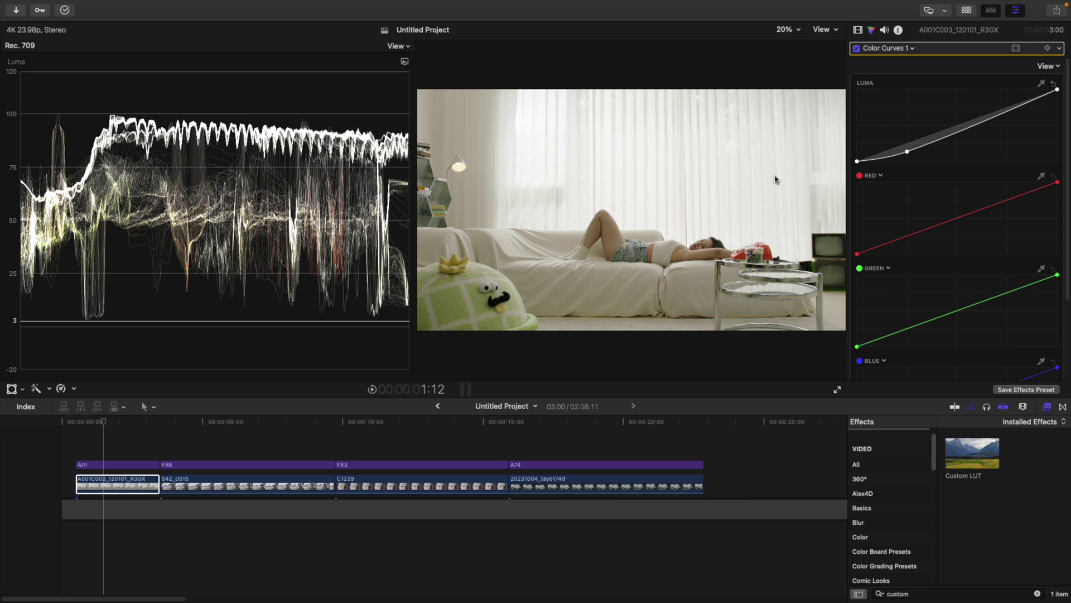
Compare the curves on and off, then lower the luma curve's top endpoint to bring highlights under 100
{"action": "key", "text": "super+7"}
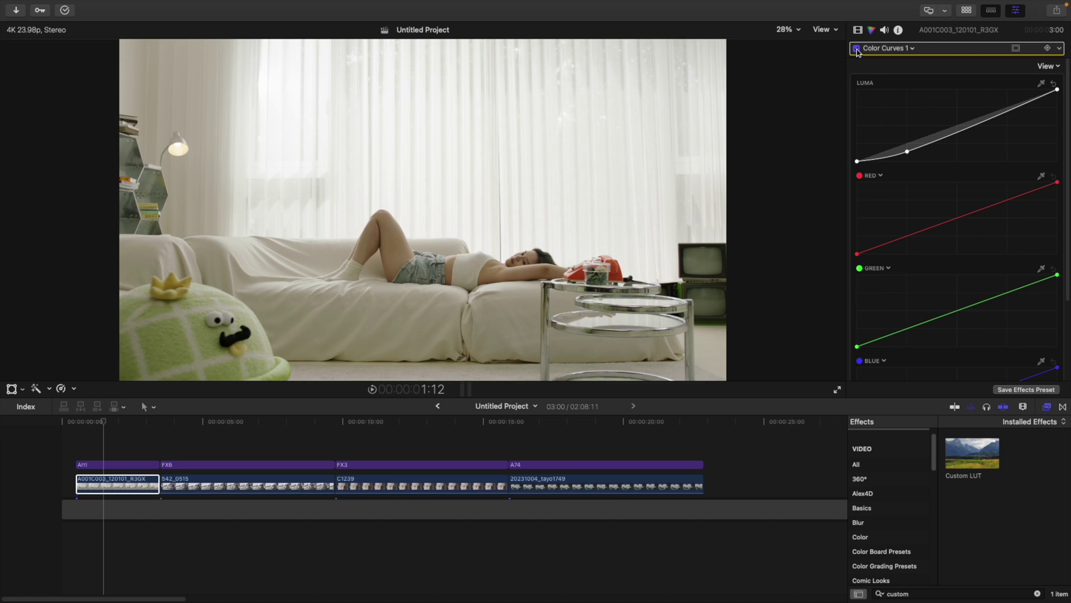
{"action": "left_click", "coordinate": [857, 48]}
{"action": "left_click", "coordinate": [857, 48]}
{"action": "key", "text": "super+7"}
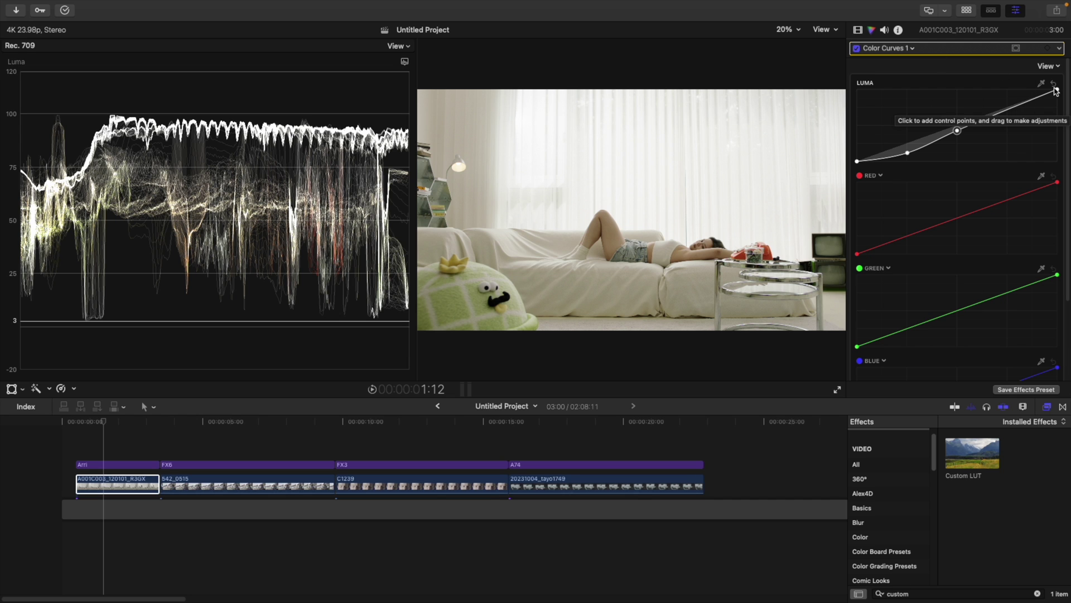
{"action": "left_click_drag", "start_coordinate": [1056, 91], "coordinate": [1065, 110]}
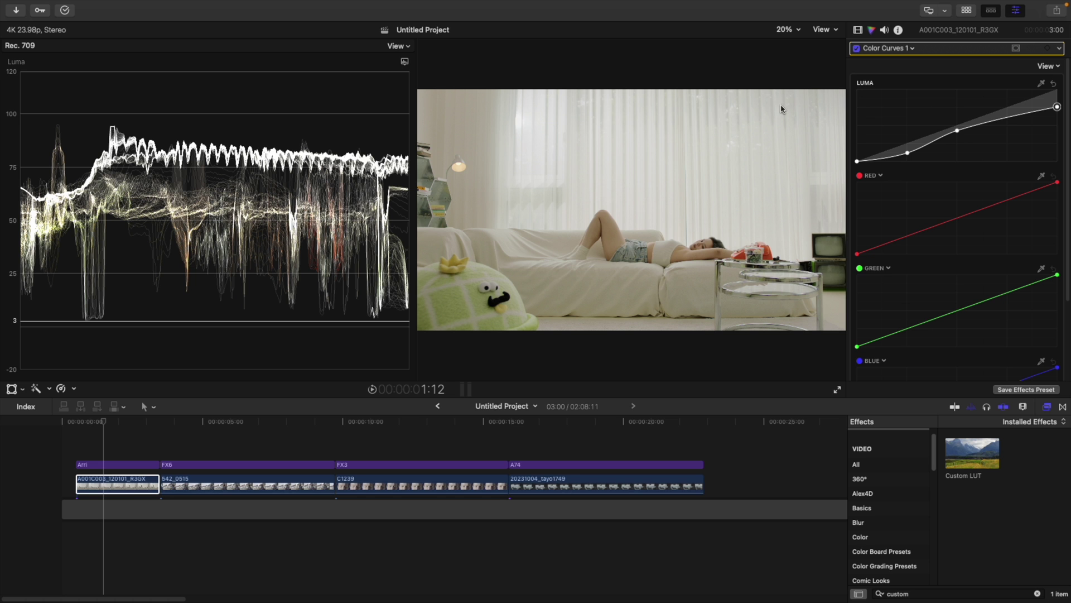
{"action": "left_click", "coordinate": [857, 49]}
Toggle Color Curves 1 off and on to compare the graded and ungraded shot
{"action": "left_click", "coordinate": [857, 49]}
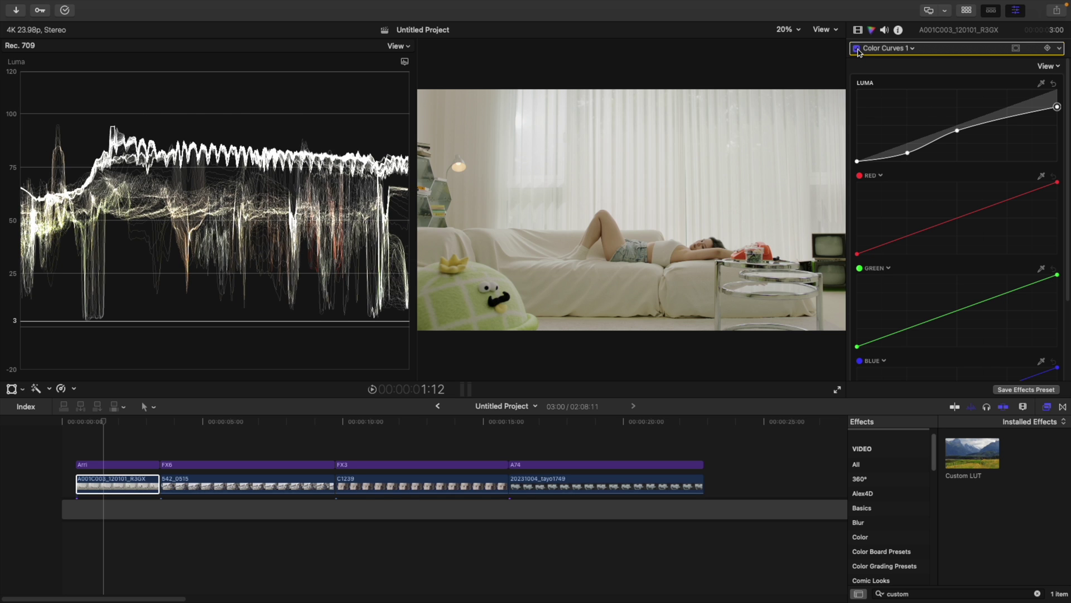
{"action": "left_click", "coordinate": [857, 49]}
{"action": "left_click", "coordinate": [857, 48]}
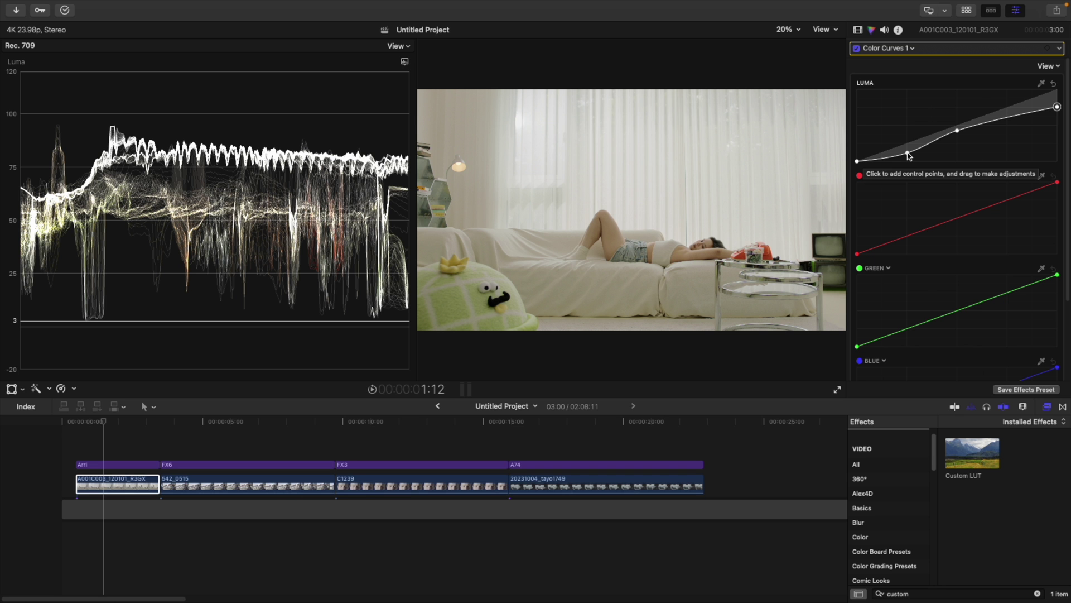
Add low and high luma points, lower the upper midtone slightly, and hide the waveform
{"action": "left_click", "coordinate": [907, 154]}
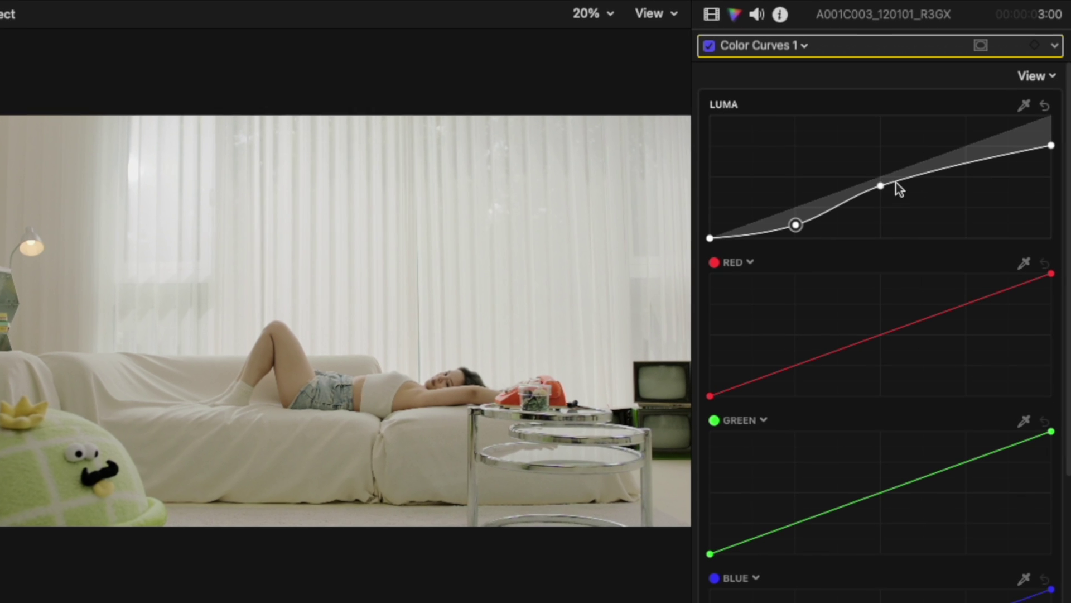
{"action": "left_click", "coordinate": [879, 186]}
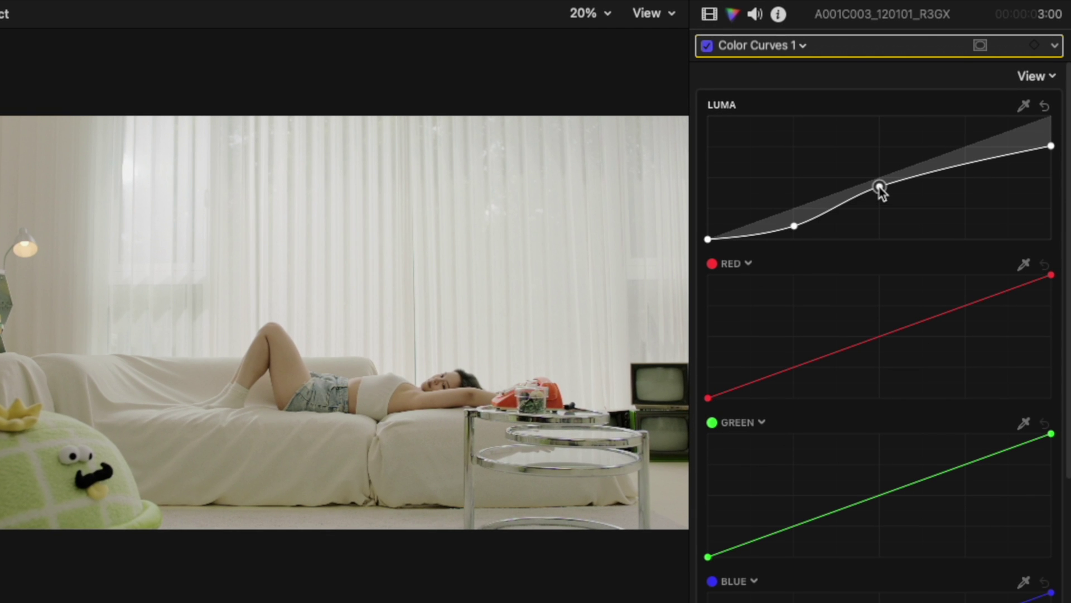
{"action": "left_click_drag", "start_coordinate": [879, 193], "coordinate": [880, 194]}
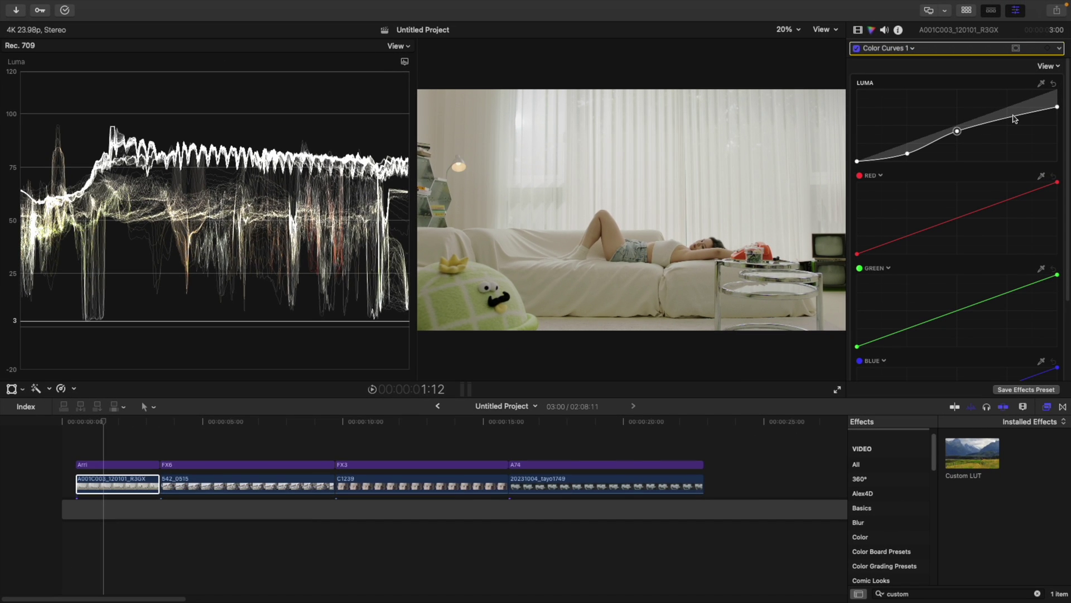
{"action": "left_click", "coordinate": [1014, 117]}
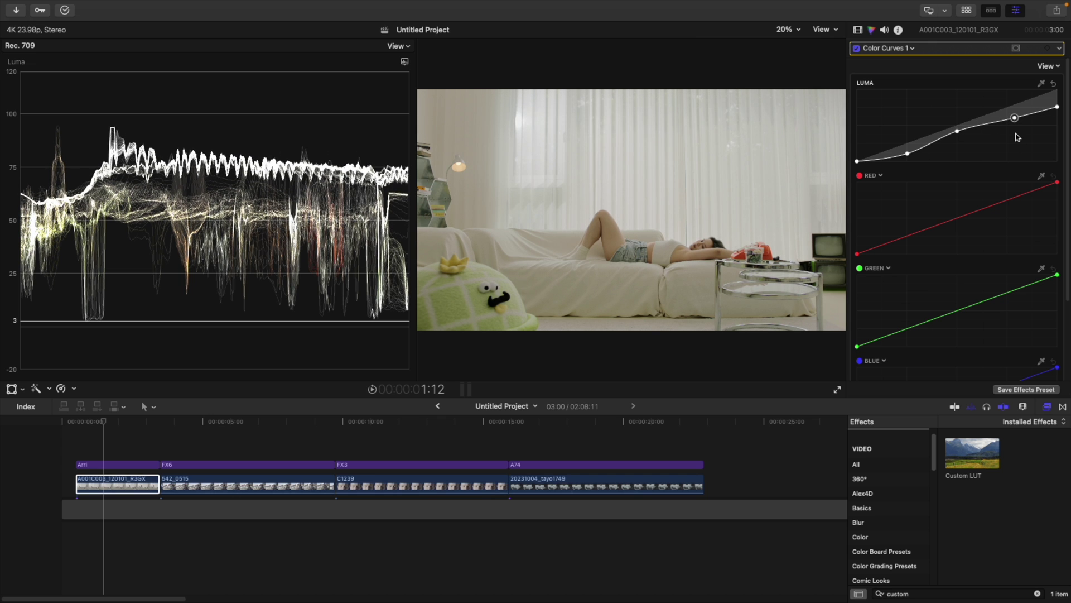
{"action": "key", "text": "super+7"}
{"action": "left_click", "coordinate": [858, 29]}
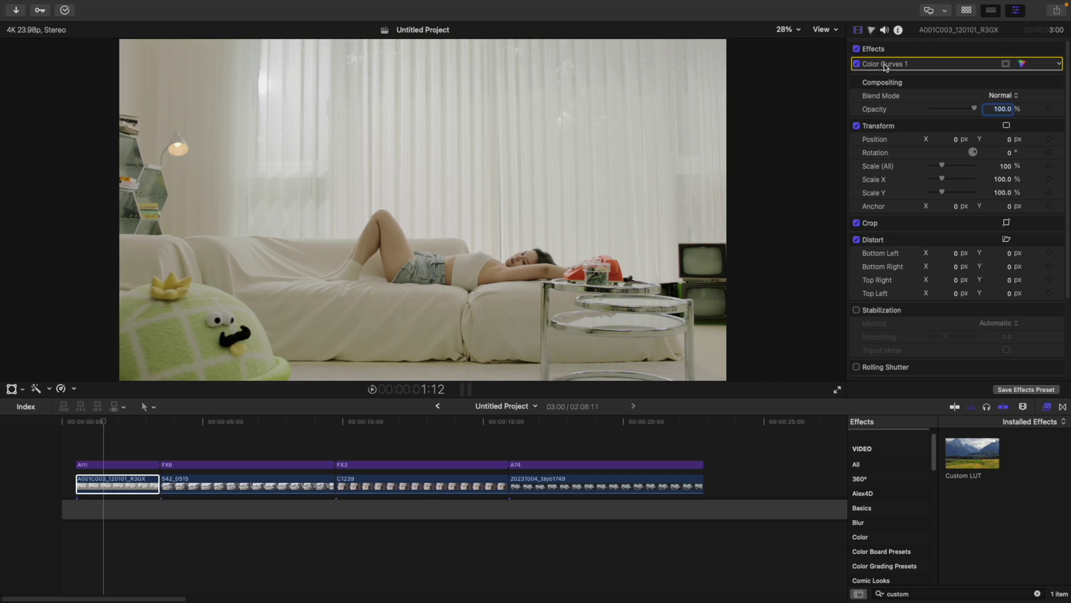
Add a Color Wheels correction to the A001C003_120101_R3GX clip
{"action": "left_click", "coordinate": [872, 31]}
{"action": "left_click", "coordinate": [908, 49]}
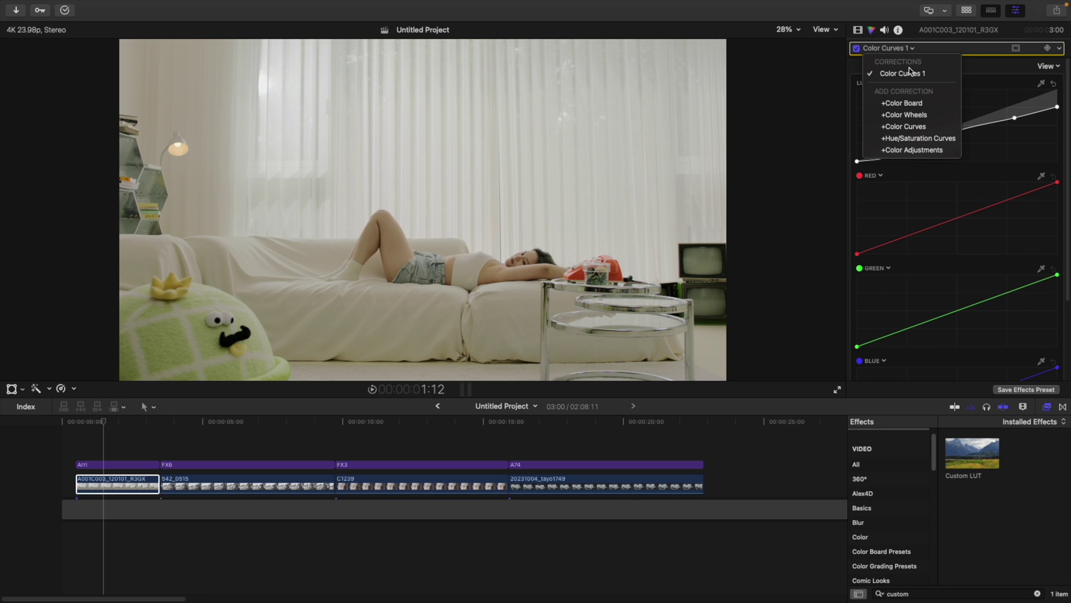
{"action": "left_click", "coordinate": [908, 115]}
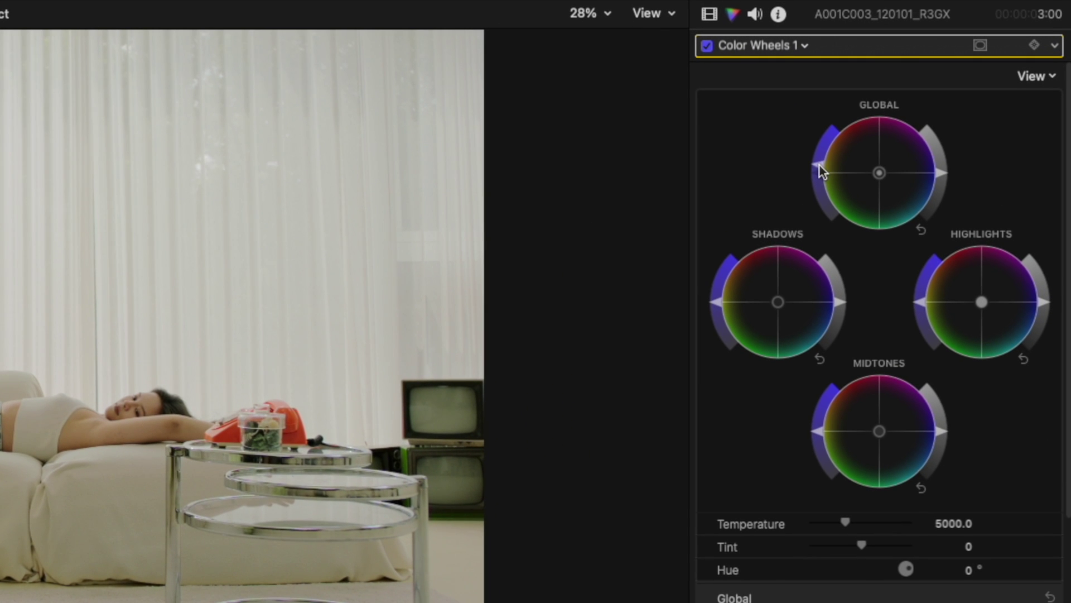
Toggle Color Wheels 1 and Color Curves 1 off and on to compare their effect
{"action": "left_click", "coordinate": [706, 46]}
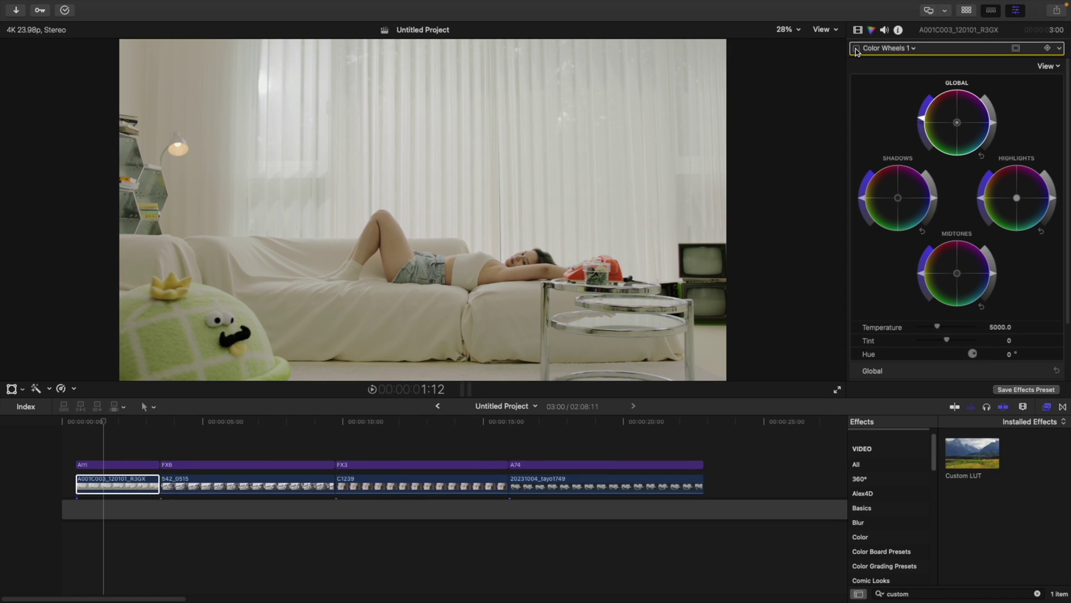
{"action": "left_click", "coordinate": [727, 47]}
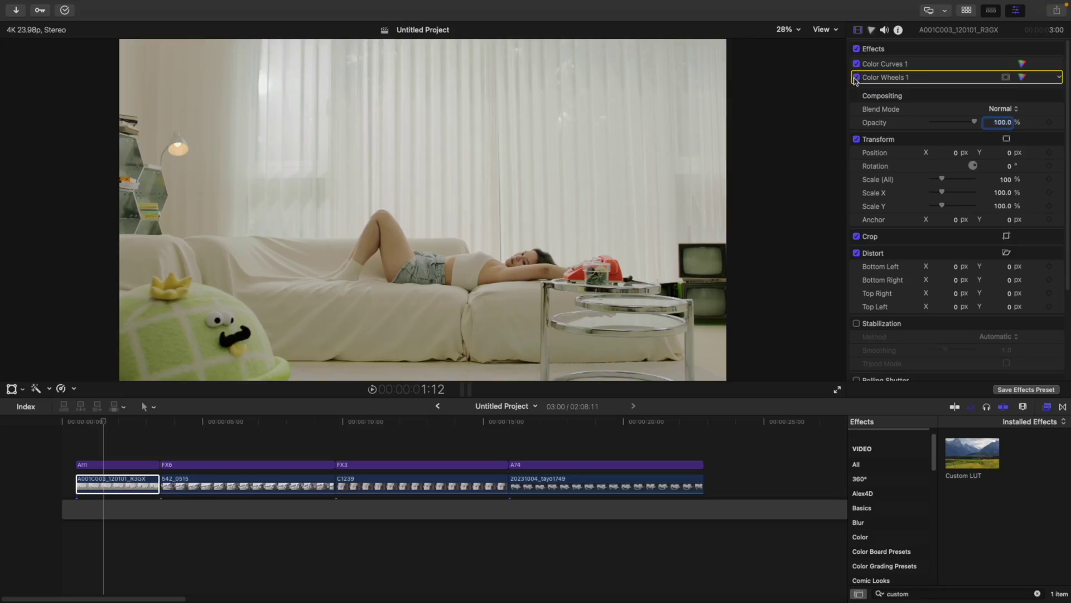
{"action": "left_click", "coordinate": [856, 78]}
{"action": "left_click", "coordinate": [857, 64]}
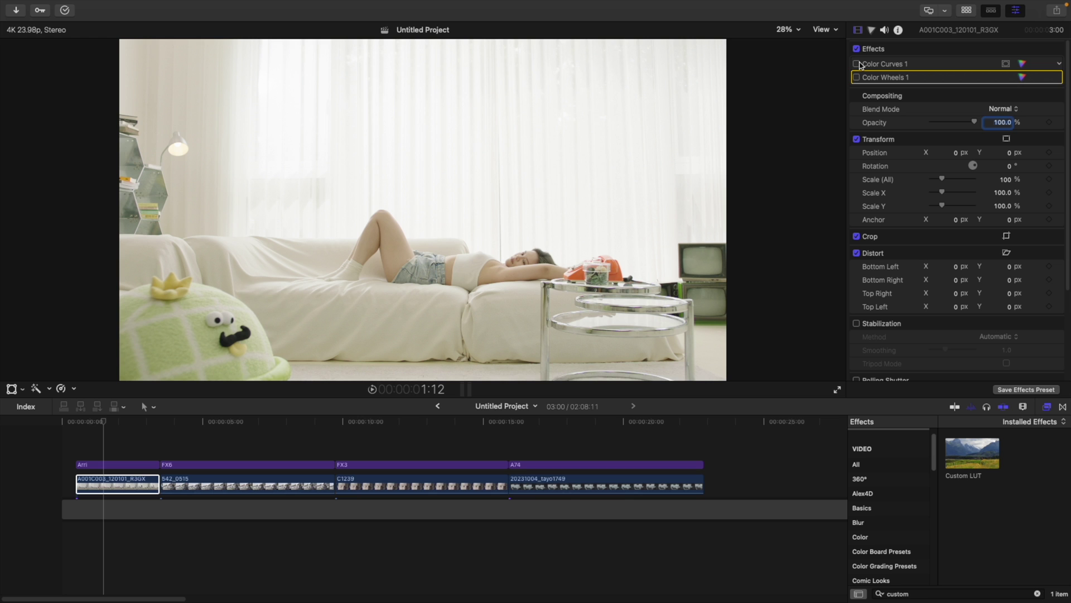
{"action": "left_click", "coordinate": [856, 63]}
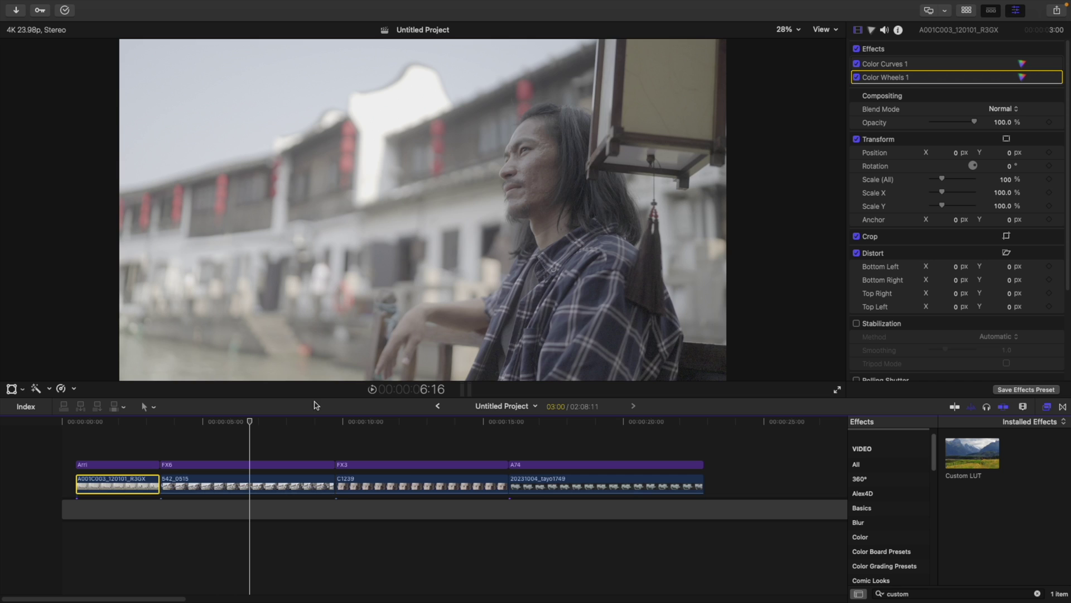
Select the FX6 layer over the second clip, showing the washed-out canal portrait
{"action": "left_click", "coordinate": [323, 465]}
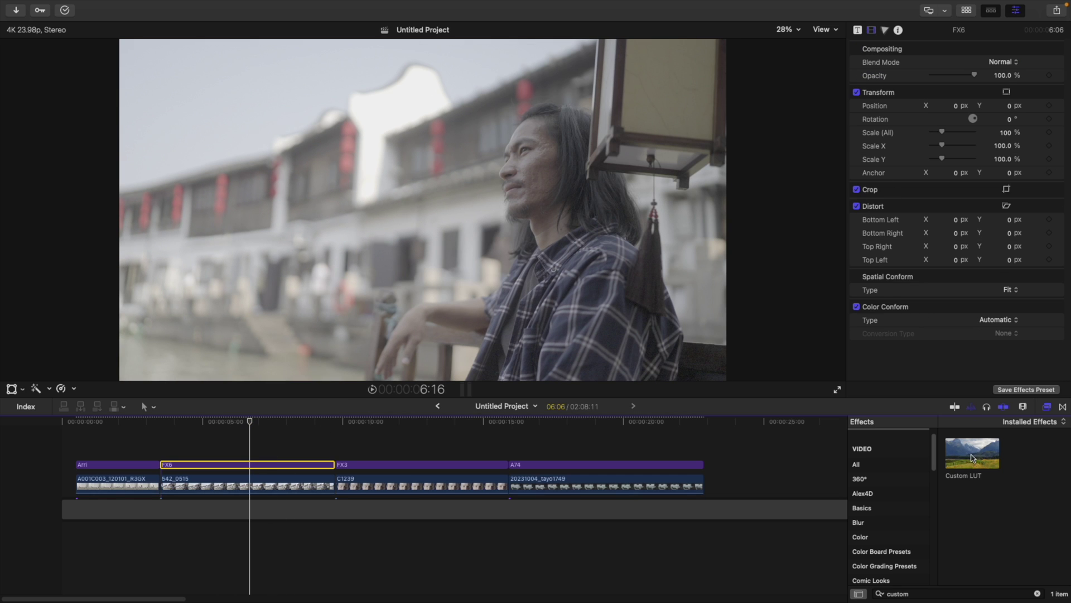
Replace the FX6 layer's Custom LUT with Dehancer Pro v2, found by searching "deha"
{"action": "left_click_drag", "start_coordinate": [969, 455], "coordinate": [278, 468]}
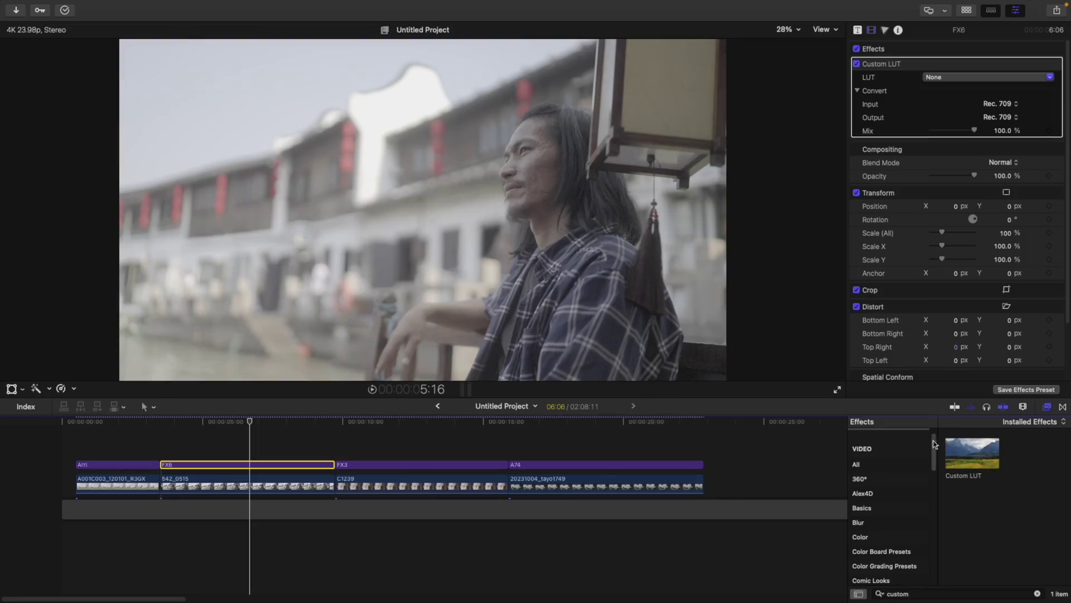
{"action": "left_click", "coordinate": [1036, 593]}
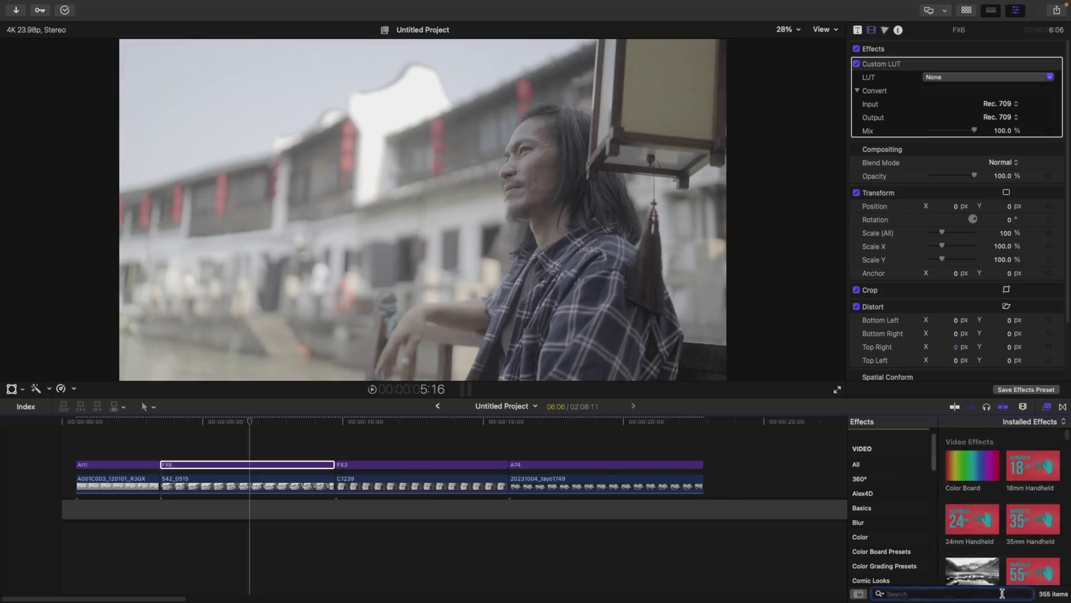
{"action": "type", "text": "deha"}
{"action": "double_click", "coordinate": [1033, 465]}
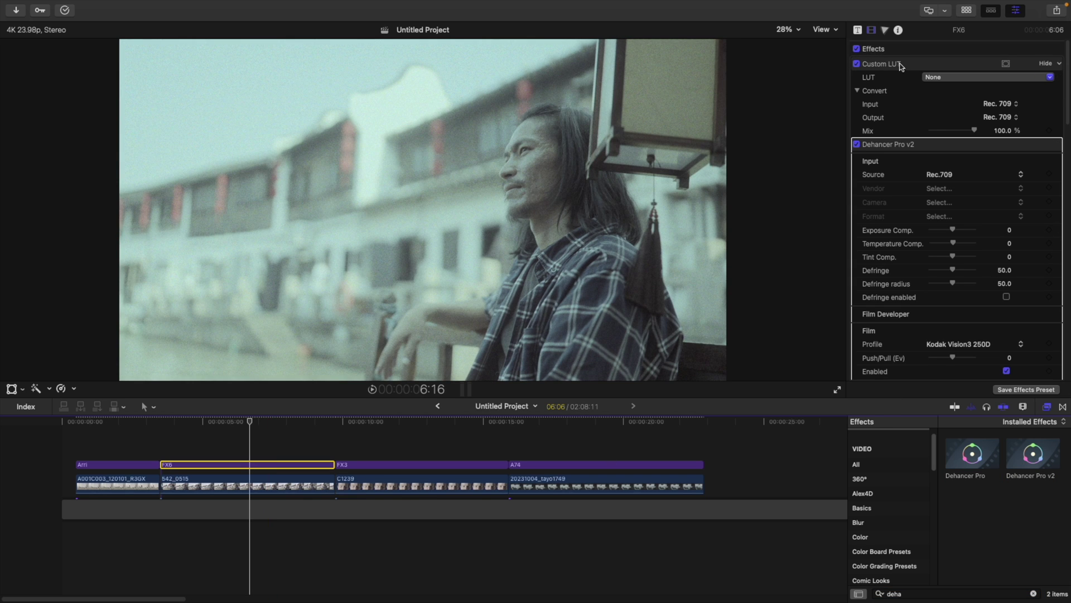
{"action": "left_click", "coordinate": [899, 64]}
{"action": "key", "text": "Delete"}
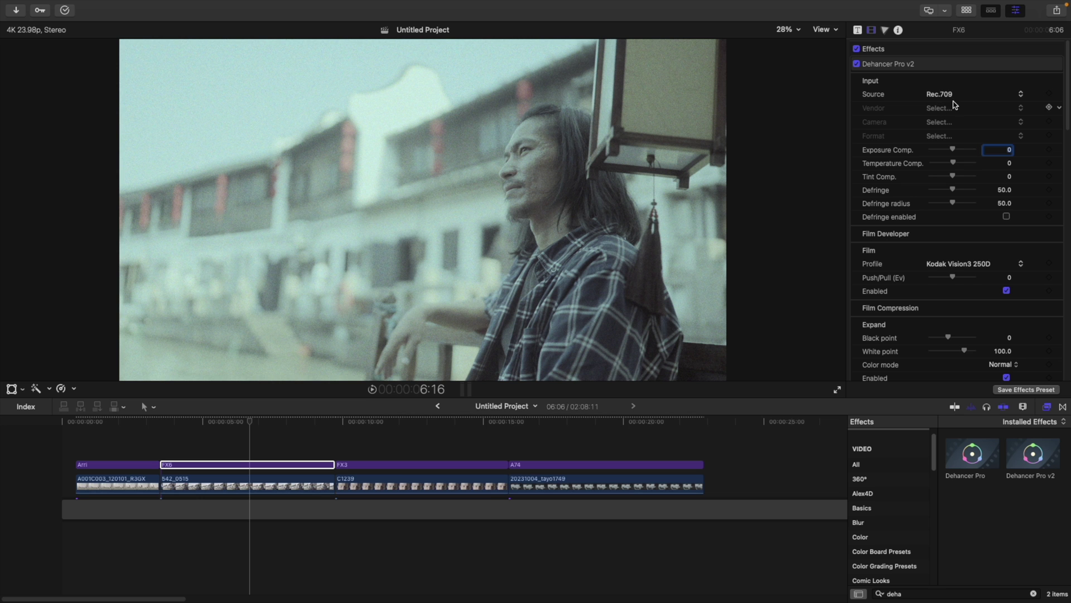
Set Dehancer's input camera to Sony Cinema Line FX6 with S-Log3 S-Gamut3 ISO 800 format
{"action": "left_click", "coordinate": [974, 96]}
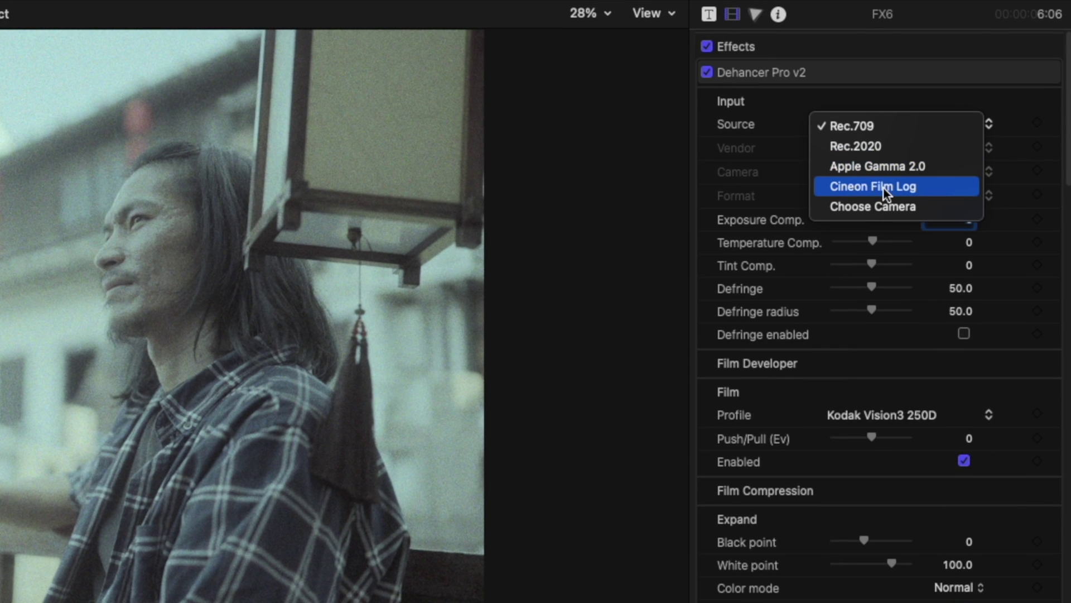
{"action": "left_click", "coordinate": [882, 206]}
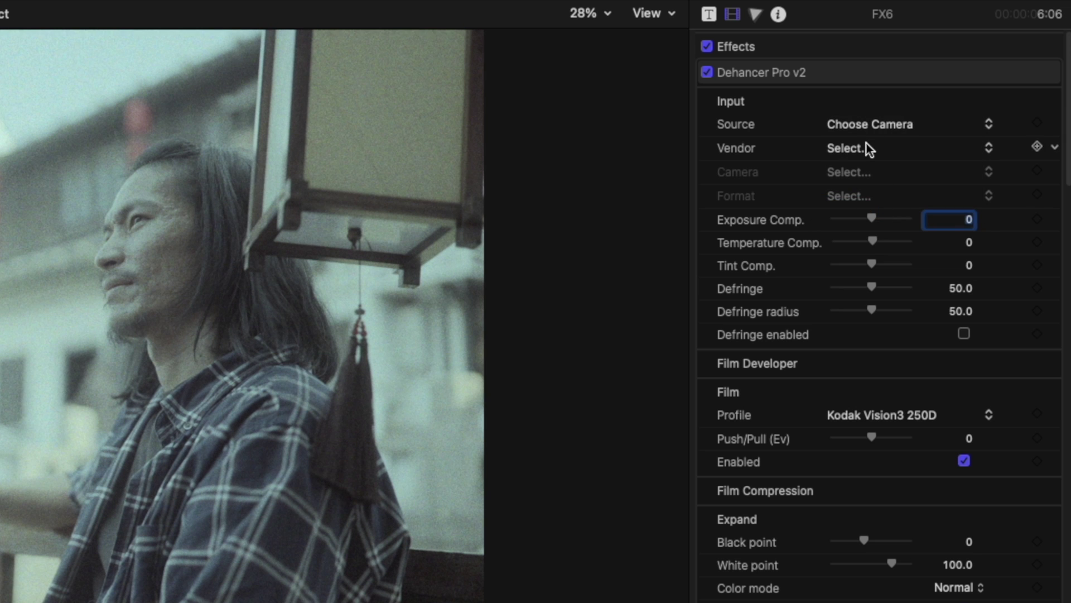
{"action": "left_click", "coordinate": [865, 148]}
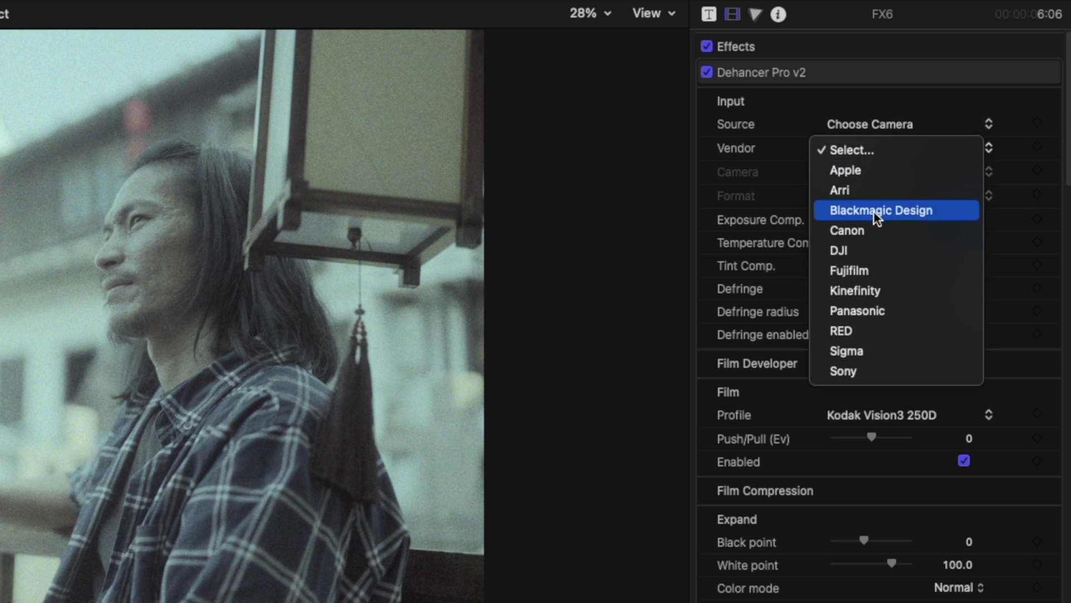
{"action": "left_click", "coordinate": [865, 369]}
{"action": "left_click", "coordinate": [866, 172]}
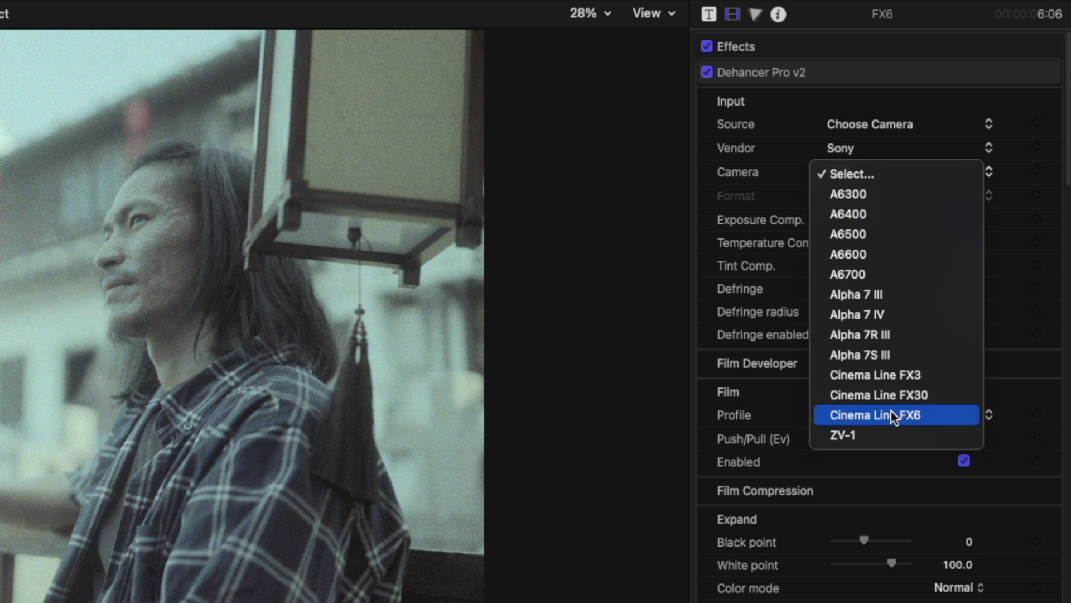
{"action": "left_click", "coordinate": [892, 414]}
{"action": "left_click", "coordinate": [858, 195]}
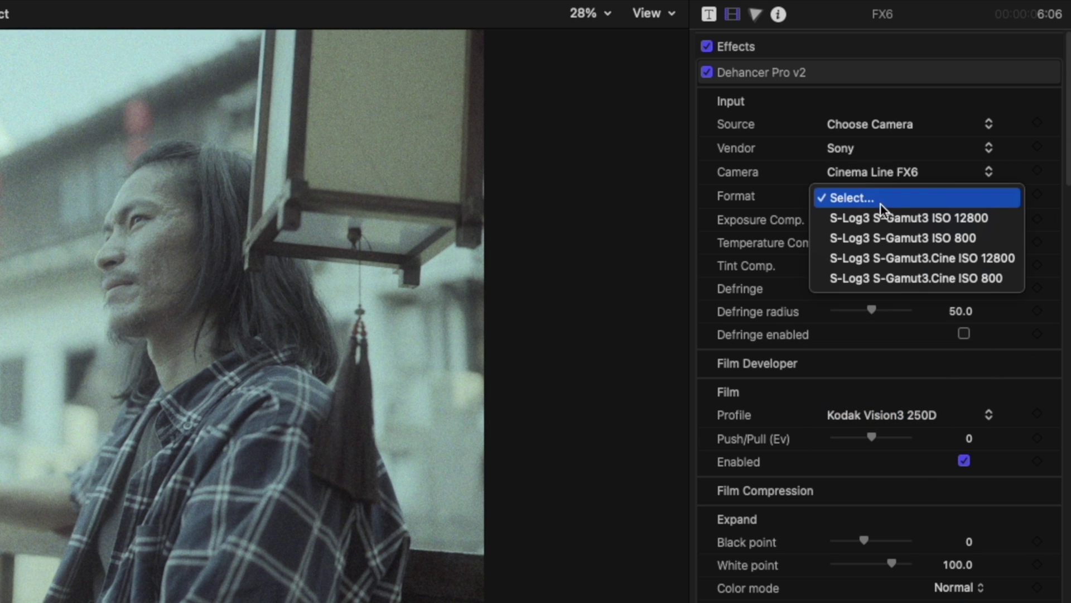
{"action": "left_click", "coordinate": [912, 235]}
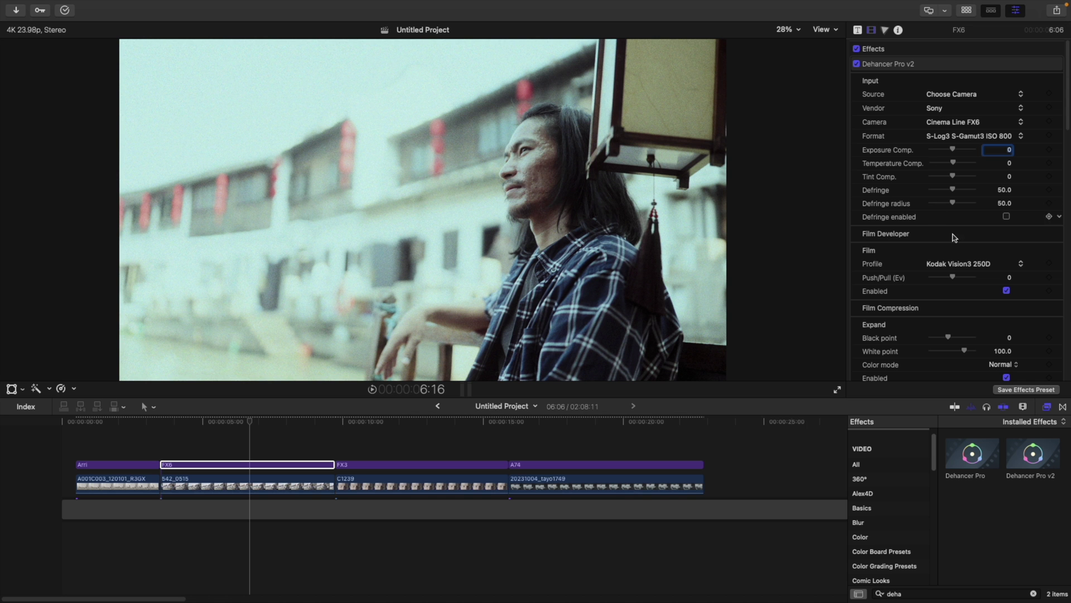
Disable Dehancer's Film Developer on the FX6 clip and enable clipping indication under Monitor
{"action": "left_click", "coordinate": [1006, 291]}
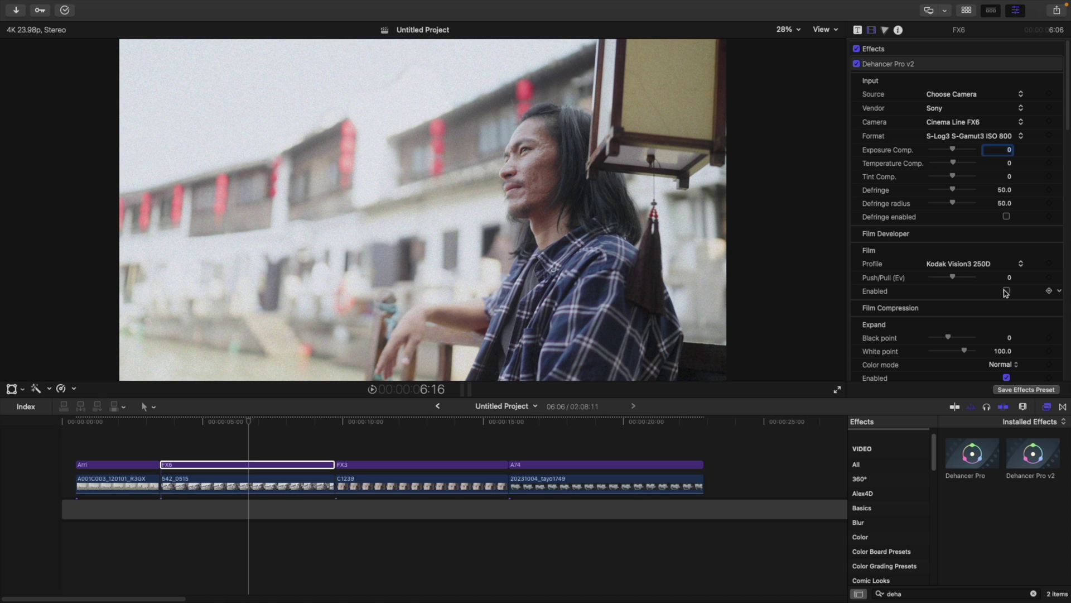
{"action": "scroll", "coordinate": [1006, 294], "scroll_direction": "down", "scroll_amount": 8}
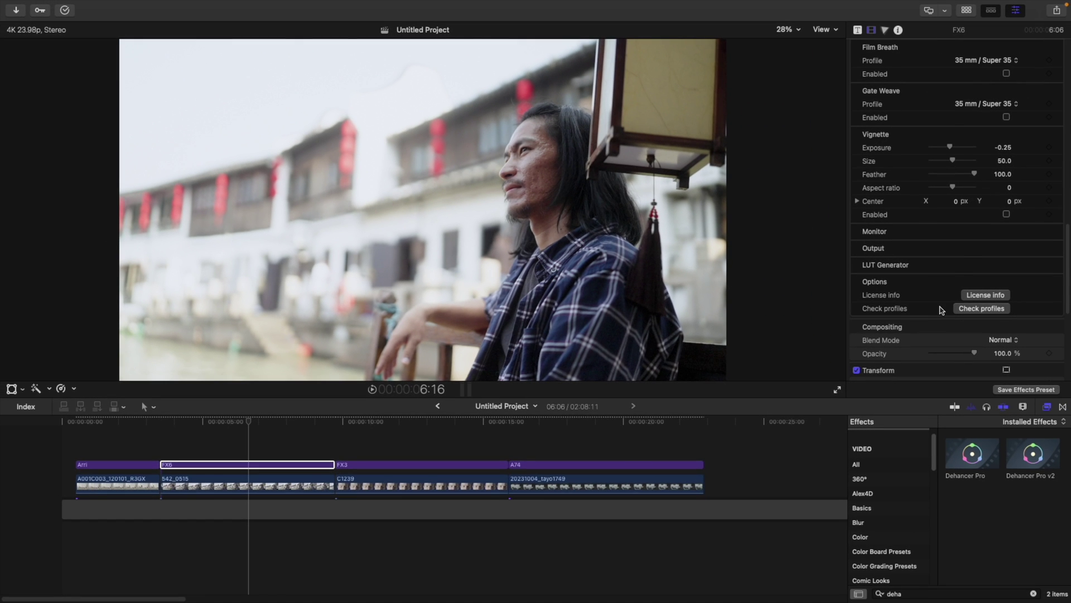
{"action": "scroll", "coordinate": [966, 253], "scroll_direction": "down", "scroll_amount": 1}
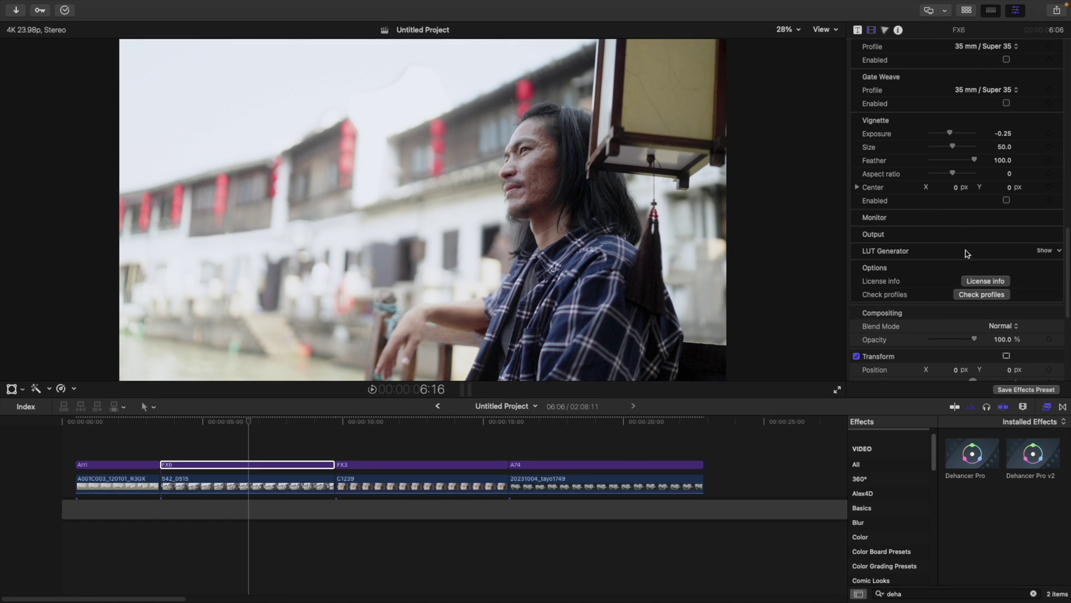
{"action": "scroll", "coordinate": [893, 259], "scroll_direction": "up", "scroll_amount": 1}
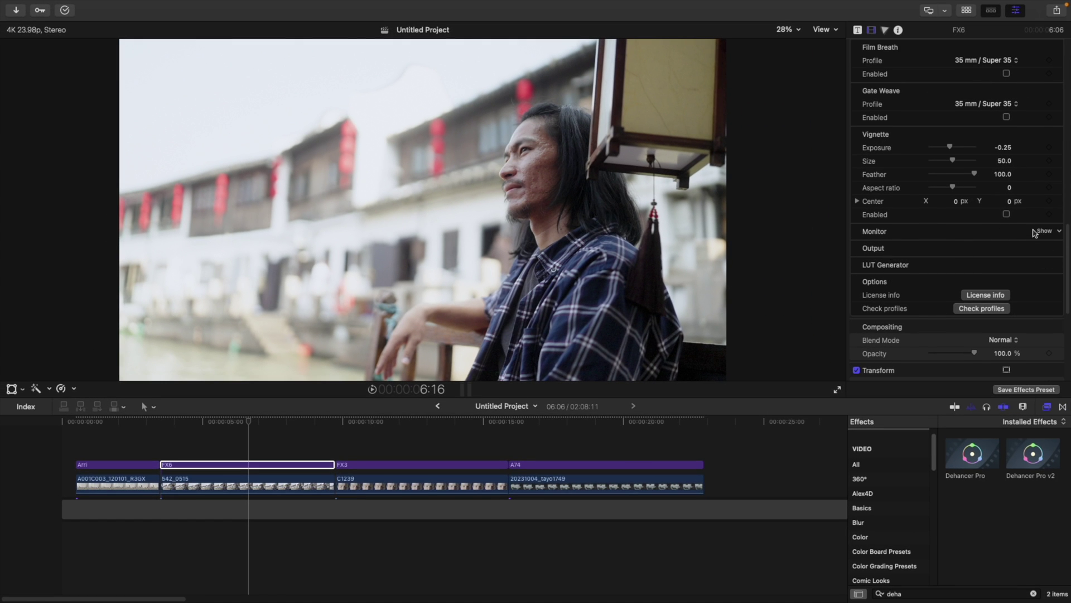
{"action": "left_click", "coordinate": [1043, 231]}
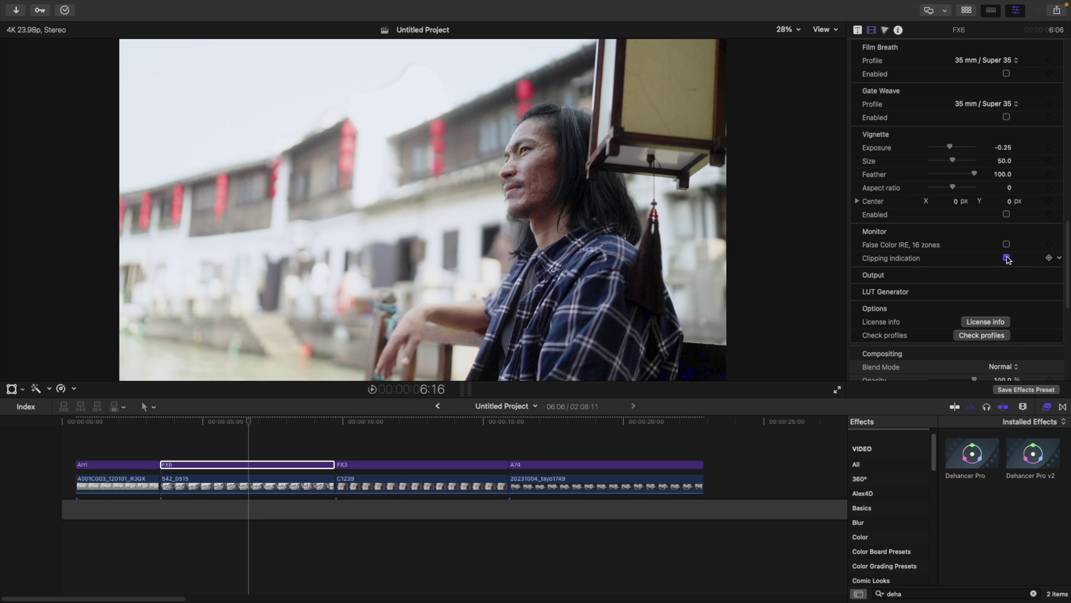
{"action": "left_click", "coordinate": [1007, 257]}
Show the luma waveform with Cmd+7 and switch Dehancer to 16-zone False Color IRE
{"action": "key", "text": "super+7"}
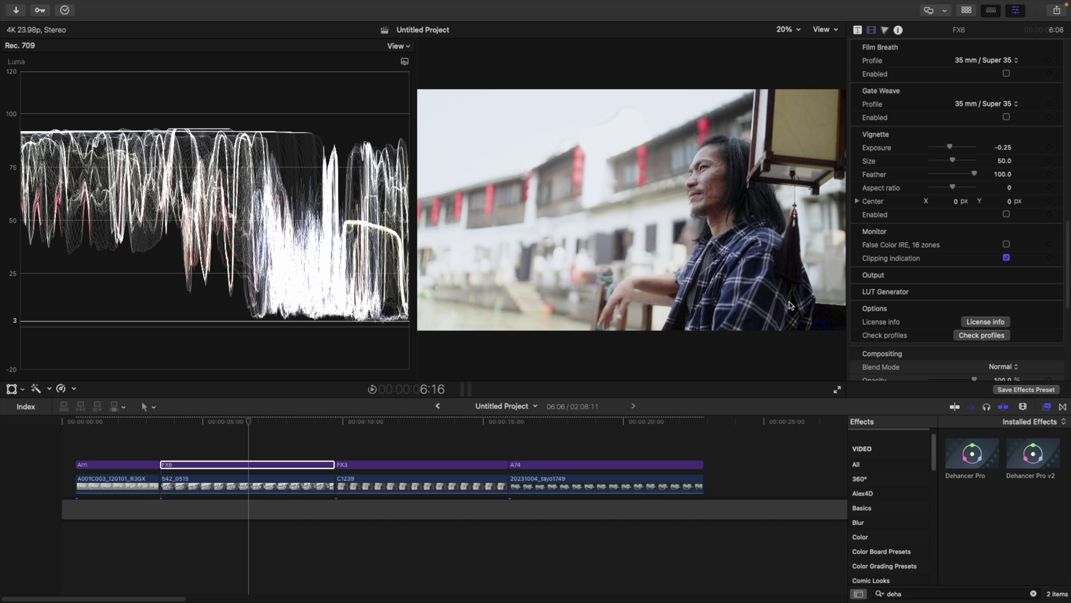
{"action": "left_click", "coordinate": [1006, 244]}
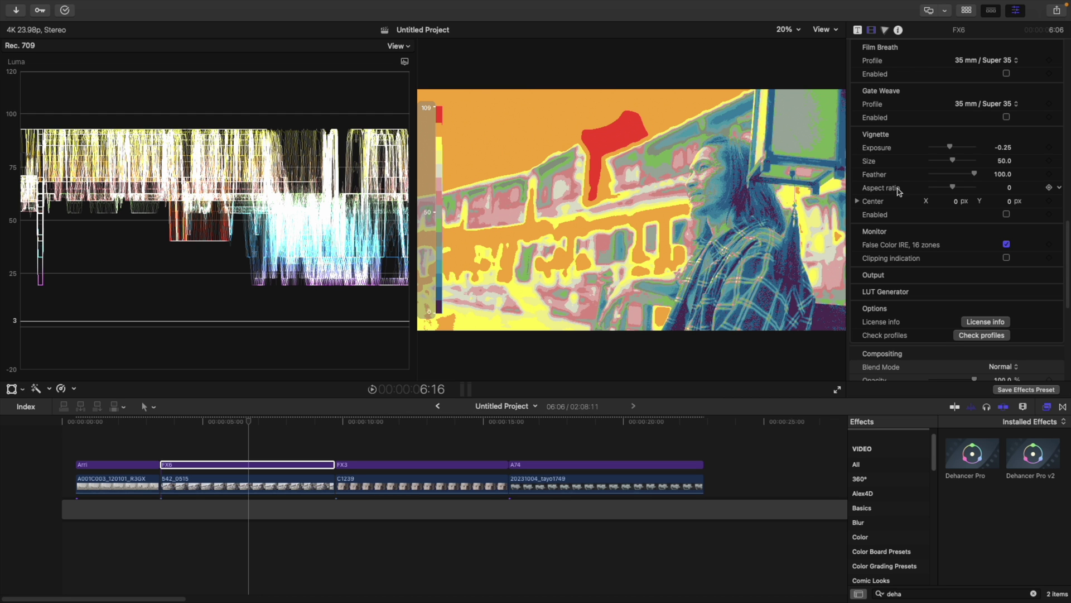
Turn off Dehancer's False Color IRE display on the FX6 clip
{"action": "left_click", "coordinate": [1006, 245]}
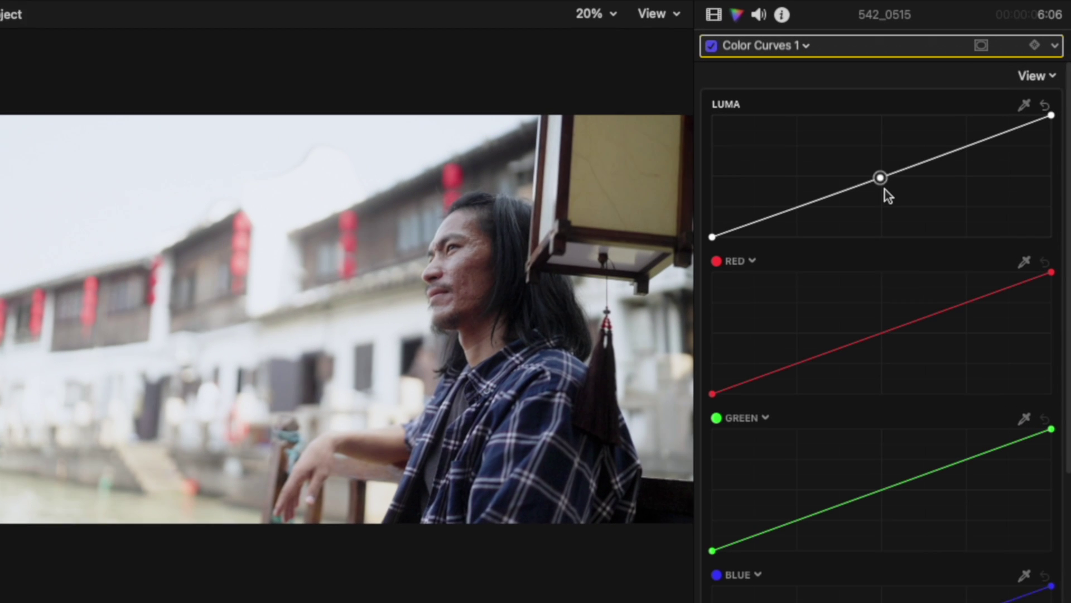
Pull the 542_0515 luma midpoint slightly down and add a raised shadow point
{"action": "left_click_drag", "start_coordinate": [885, 189], "coordinate": [895, 231]}
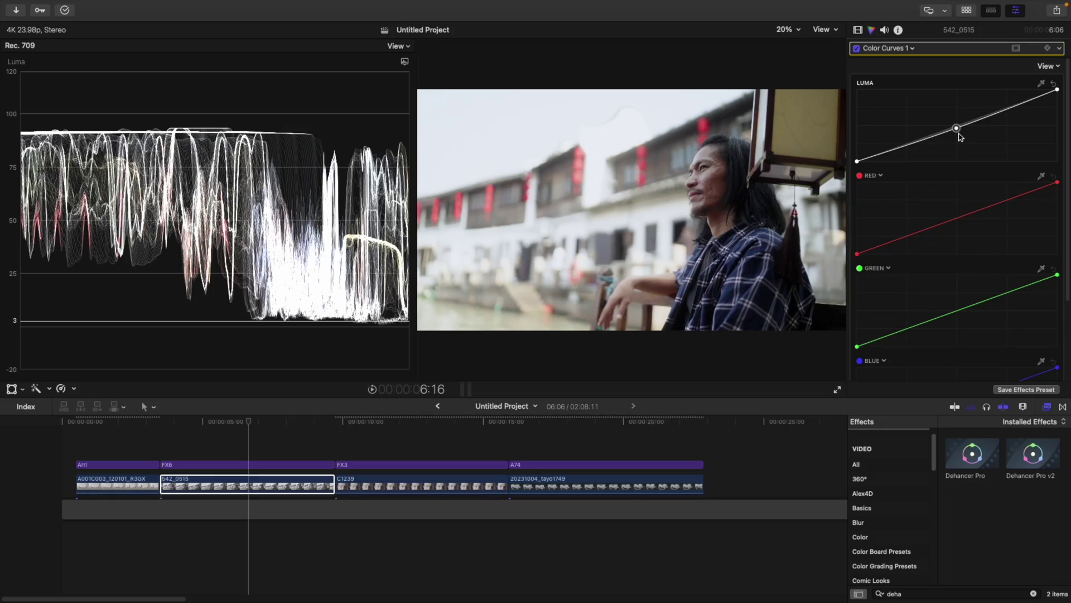
{"action": "left_click_drag", "start_coordinate": [959, 137], "coordinate": [962, 143]}
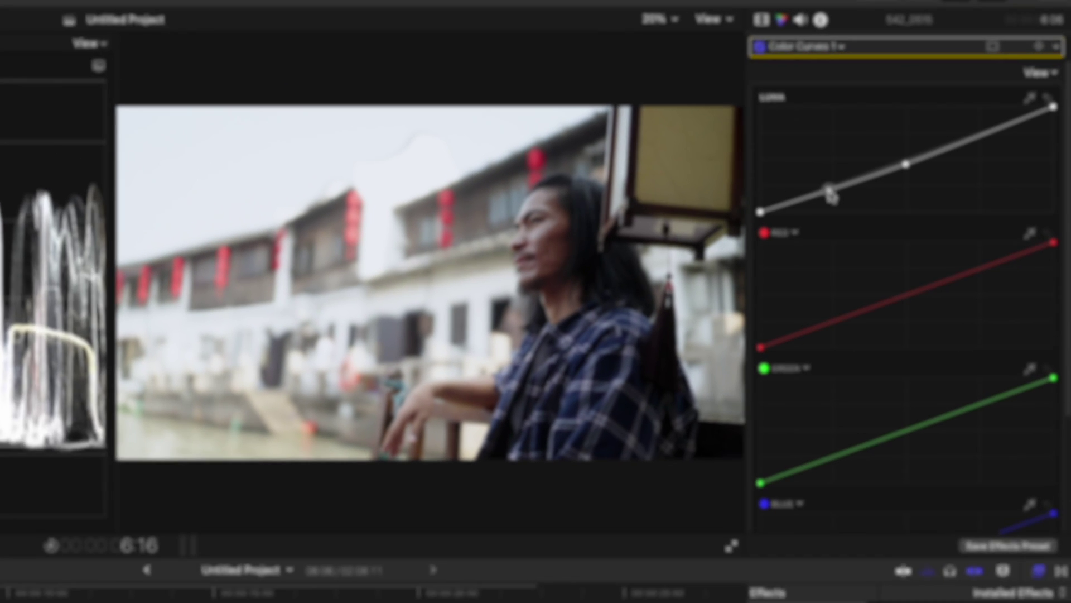
{"action": "left_click", "coordinate": [905, 148]}
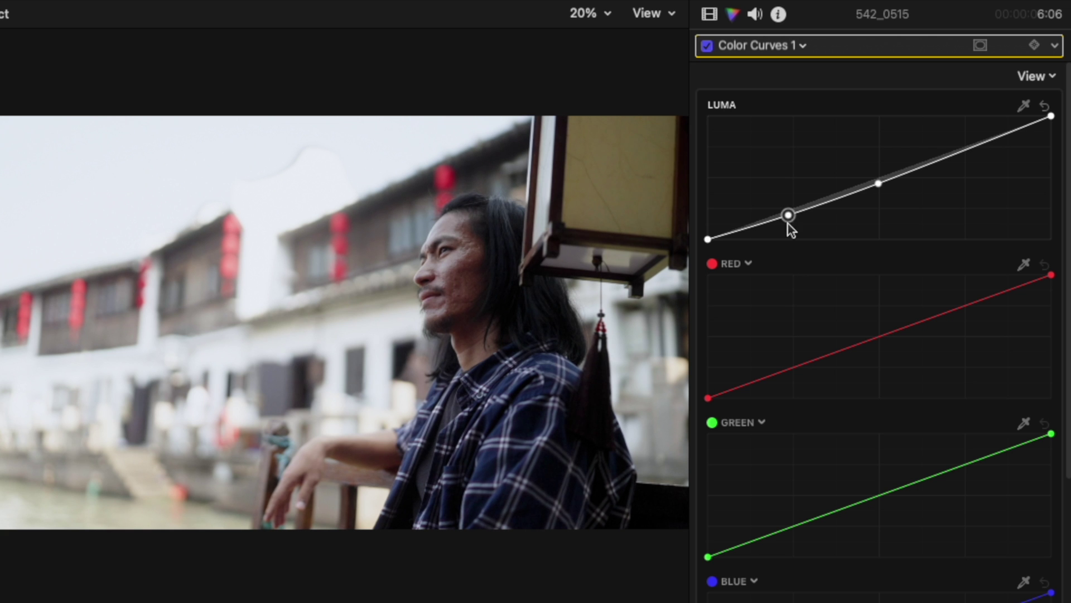
{"action": "left_click_drag", "start_coordinate": [789, 223], "coordinate": [789, 218]}
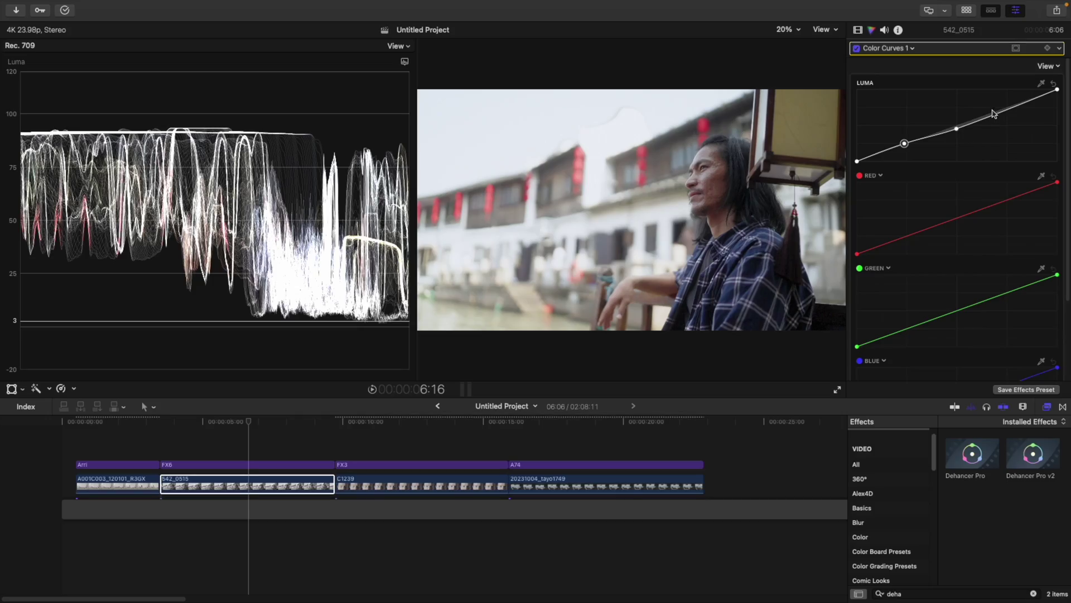
Add a highlight point nudged up-right on the 542_0515 luma curve, plus another low point
{"action": "left_click", "coordinate": [1009, 110]}
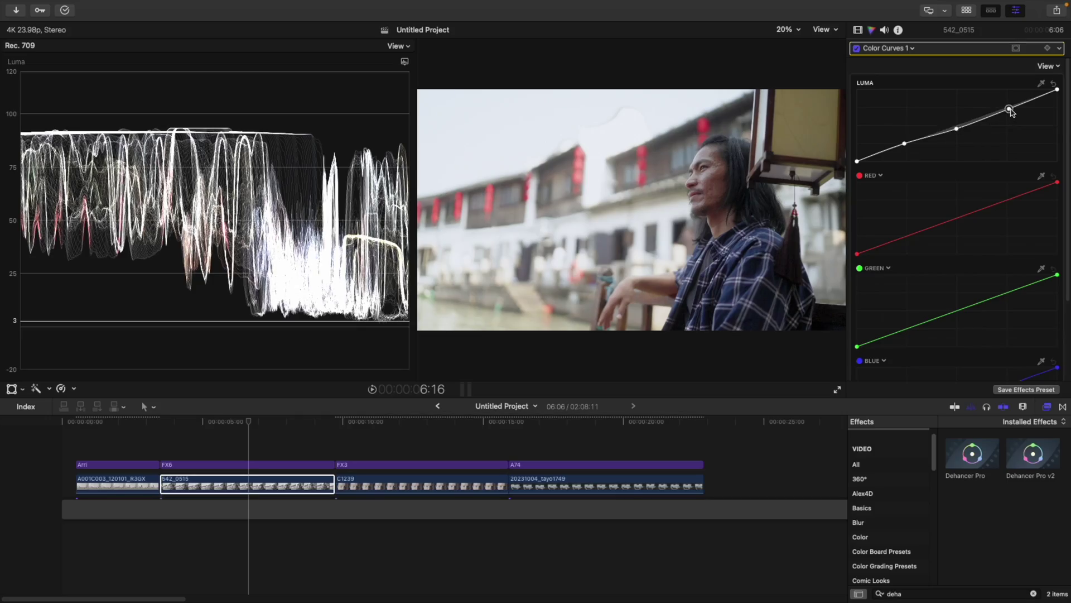
{"action": "left_click_drag", "start_coordinate": [1010, 109], "coordinate": [1019, 106]}
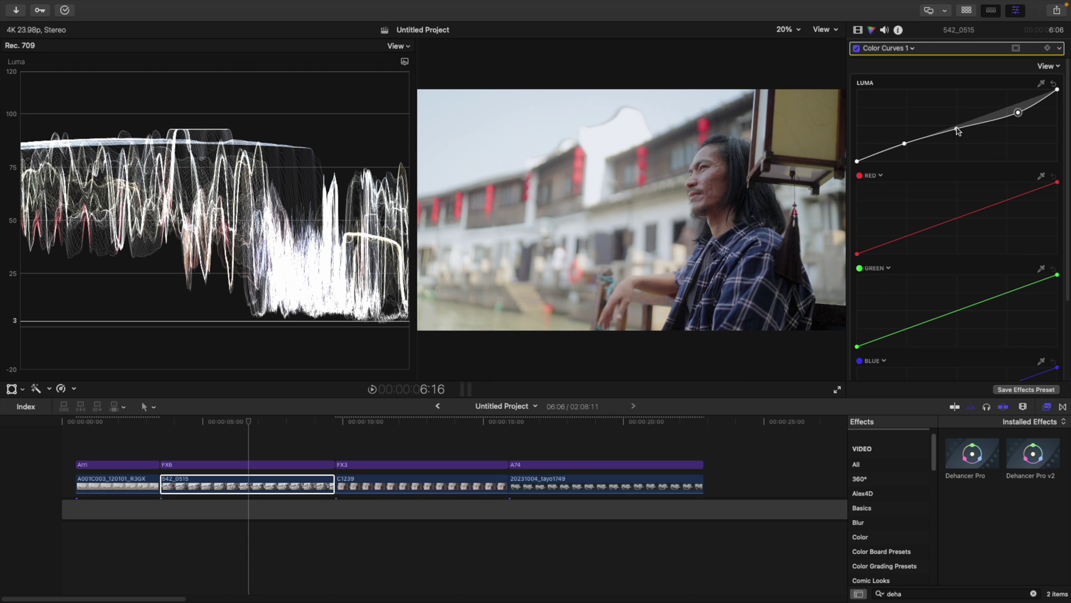
{"action": "left_click", "coordinate": [957, 129]}
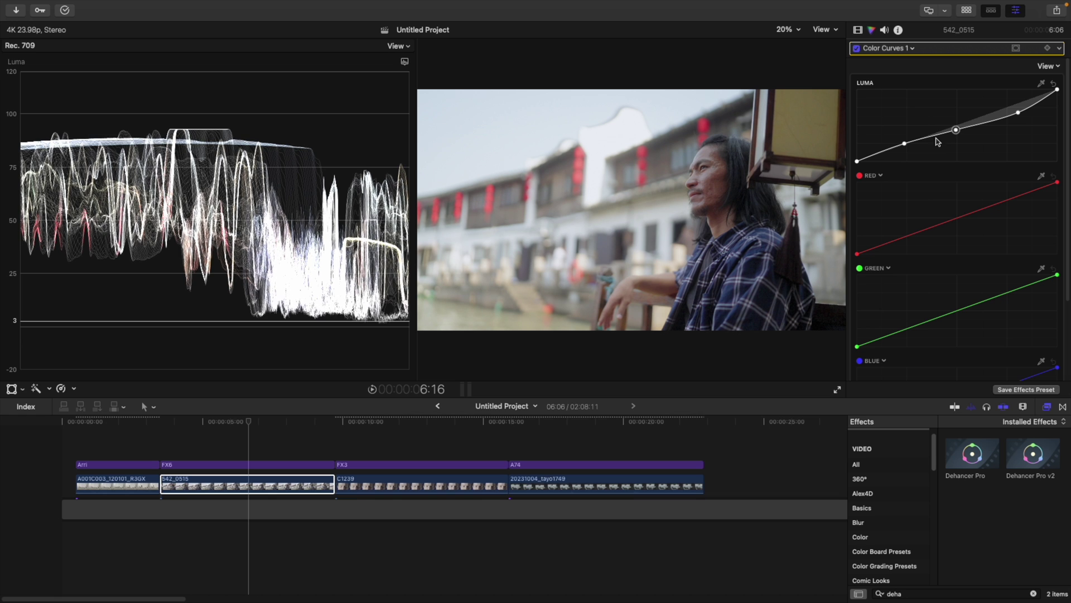
{"action": "left_click", "coordinate": [905, 144]}
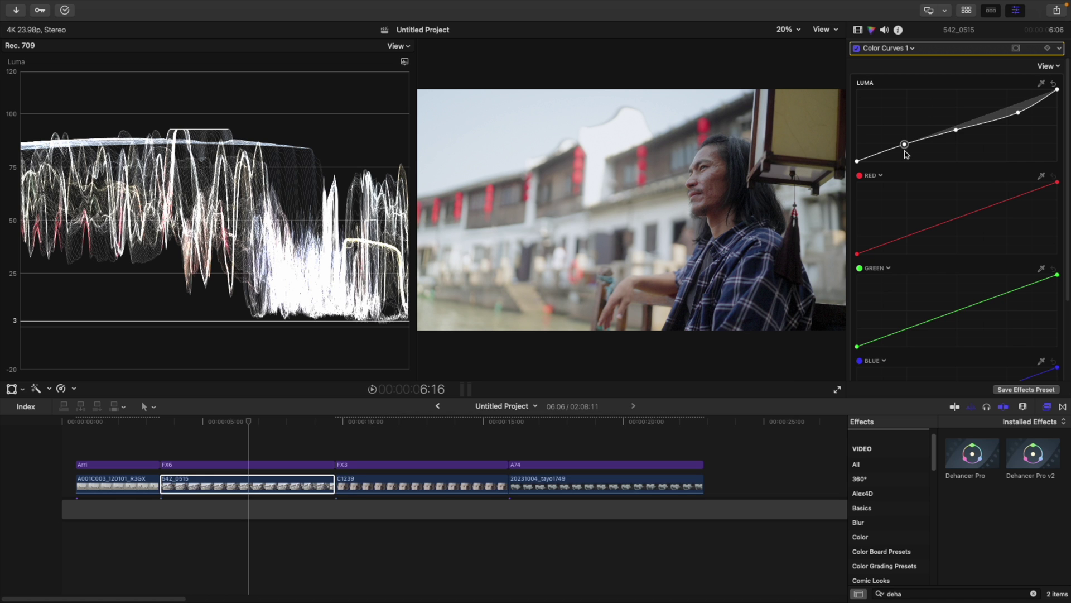
{"action": "left_click", "coordinate": [884, 151]}
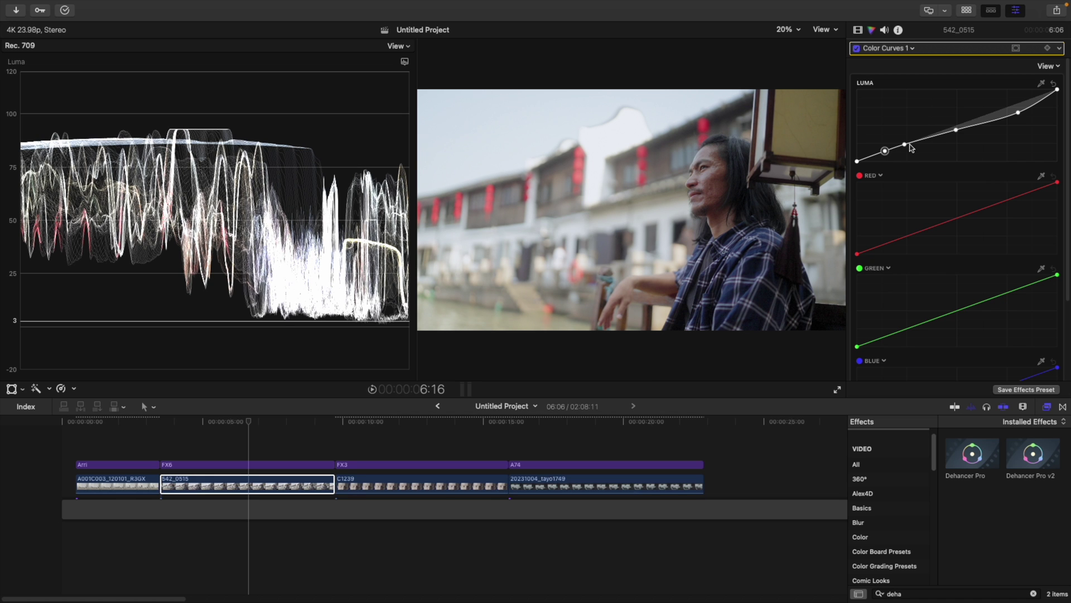
{"action": "left_click", "coordinate": [905, 144]}
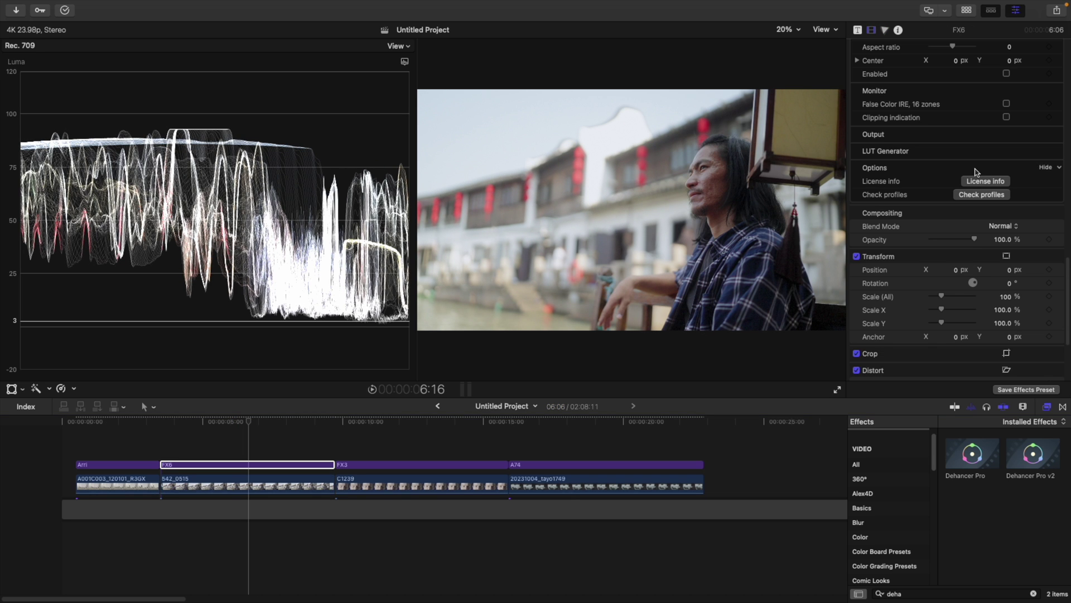
Select the FX6 clip and enable Dehancer's 16-zone False Color IRE view
{"action": "left_click", "coordinate": [858, 29]}
{"action": "scroll", "coordinate": [896, 163], "scroll_direction": "up", "scroll_amount": 1}
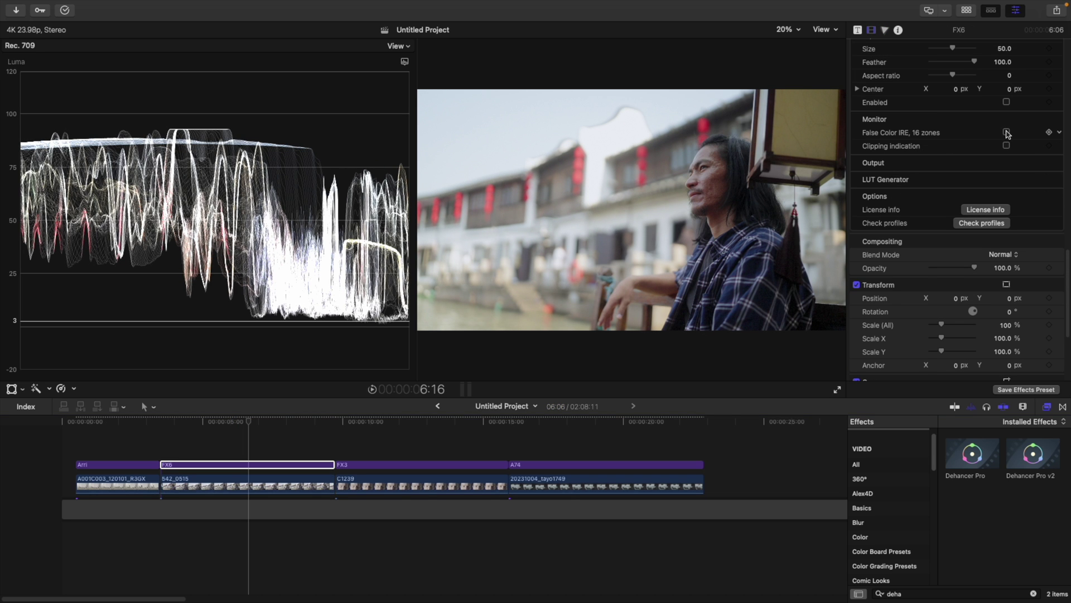
{"action": "left_click", "coordinate": [1006, 132]}
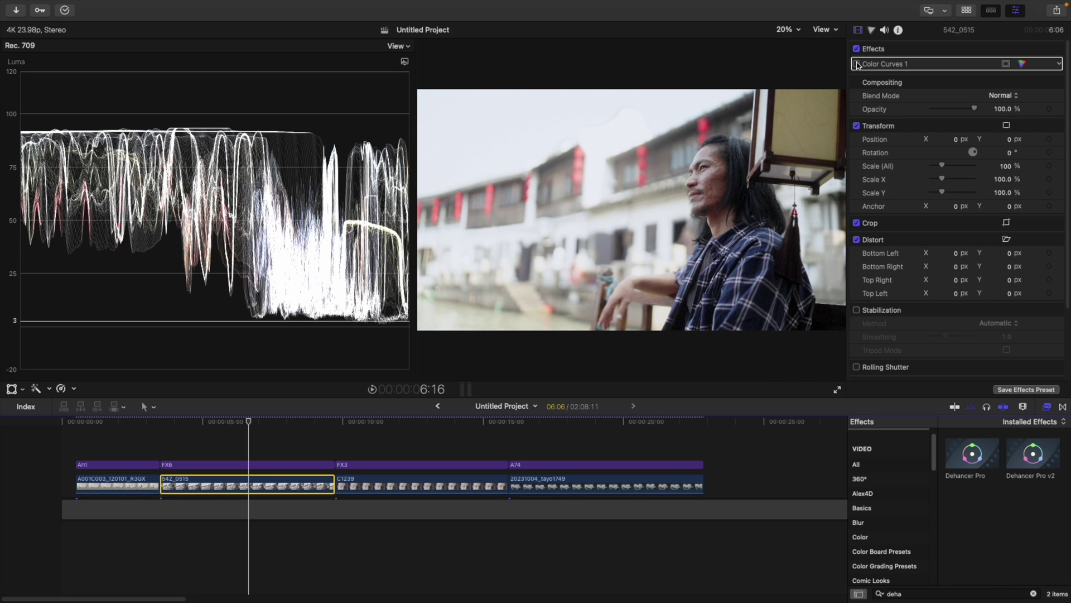
Toggle Color Curves on 542_0515 off and on to compare graded and ungraded
{"action": "left_click", "coordinate": [857, 64]}
{"action": "left_click", "coordinate": [857, 64]}
{"action": "left_click", "coordinate": [857, 63]}
{"action": "left_click", "coordinate": [857, 64]}
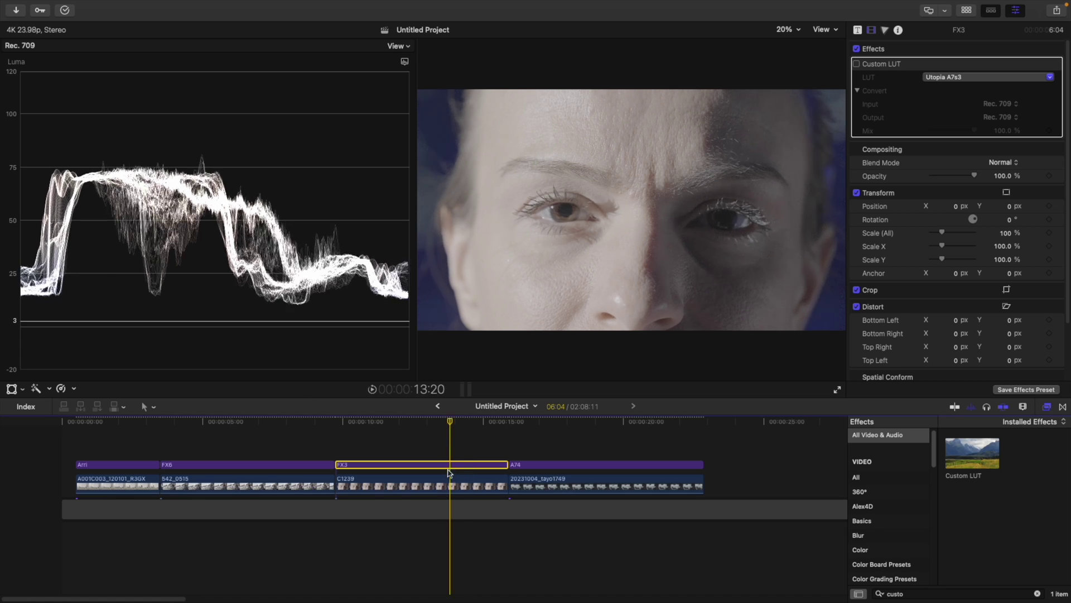
Enable the Utopia A7s3 Custom LUT on FX3 and select the C1239 clip below
{"action": "left_click", "coordinate": [857, 63]}
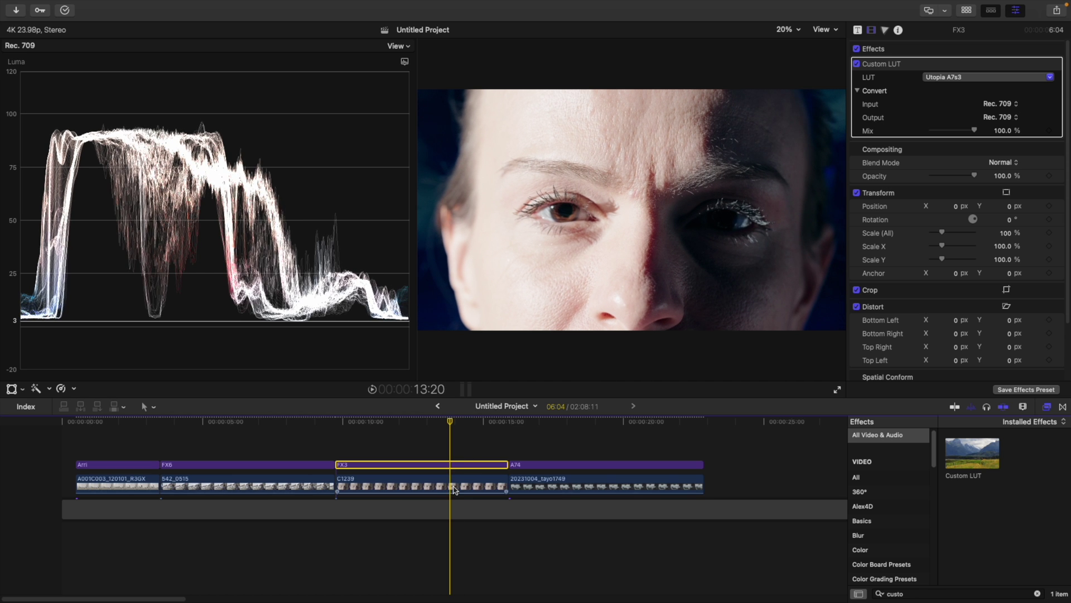
{"action": "left_click", "coordinate": [464, 484]}
Open C1239's Color Curves, pull the luma midpoint down and add a slightly lifted lower point
{"action": "left_click", "coordinate": [871, 29]}
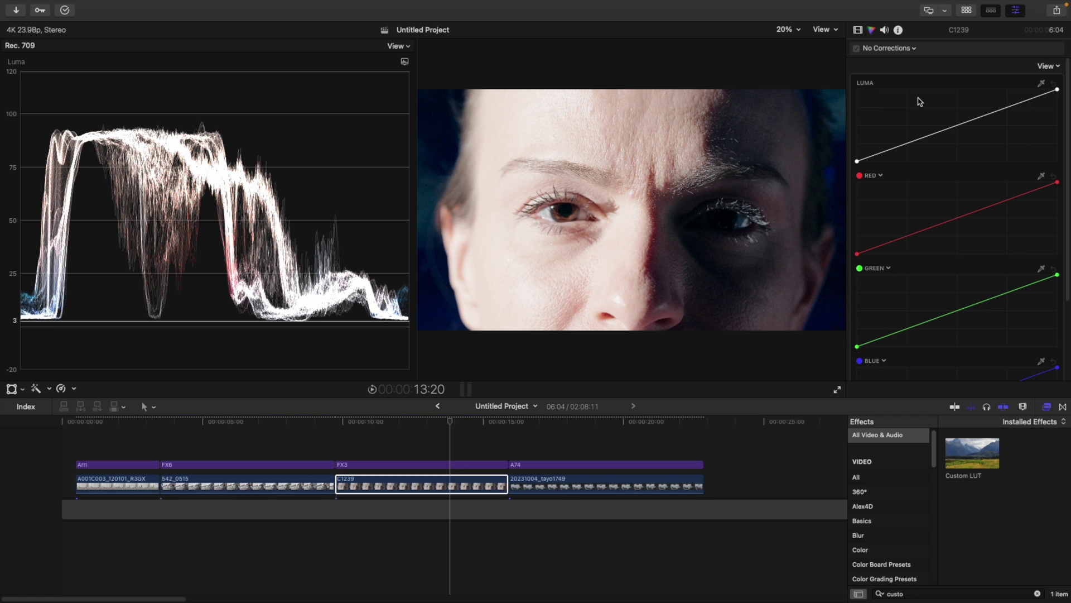
{"action": "left_click", "coordinate": [954, 126]}
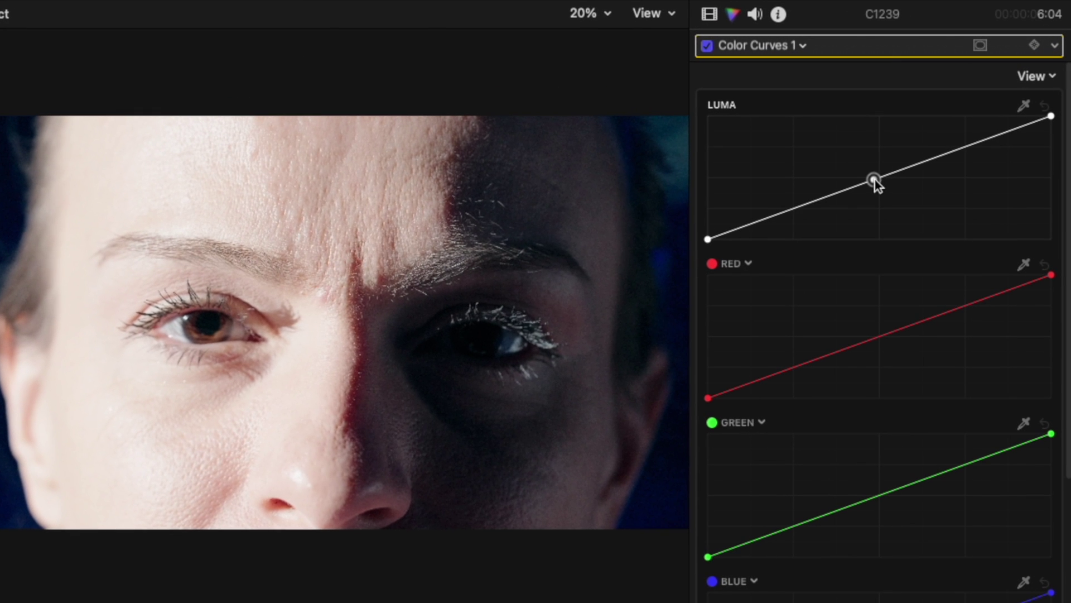
{"action": "left_click_drag", "start_coordinate": [875, 179], "coordinate": [912, 301]}
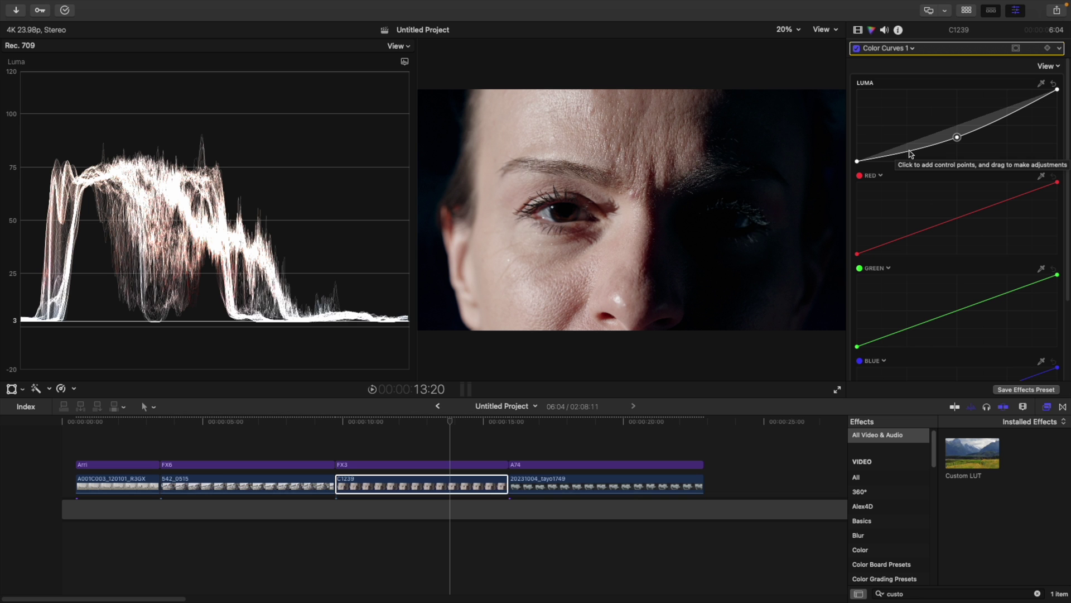
{"action": "left_click", "coordinate": [909, 150]}
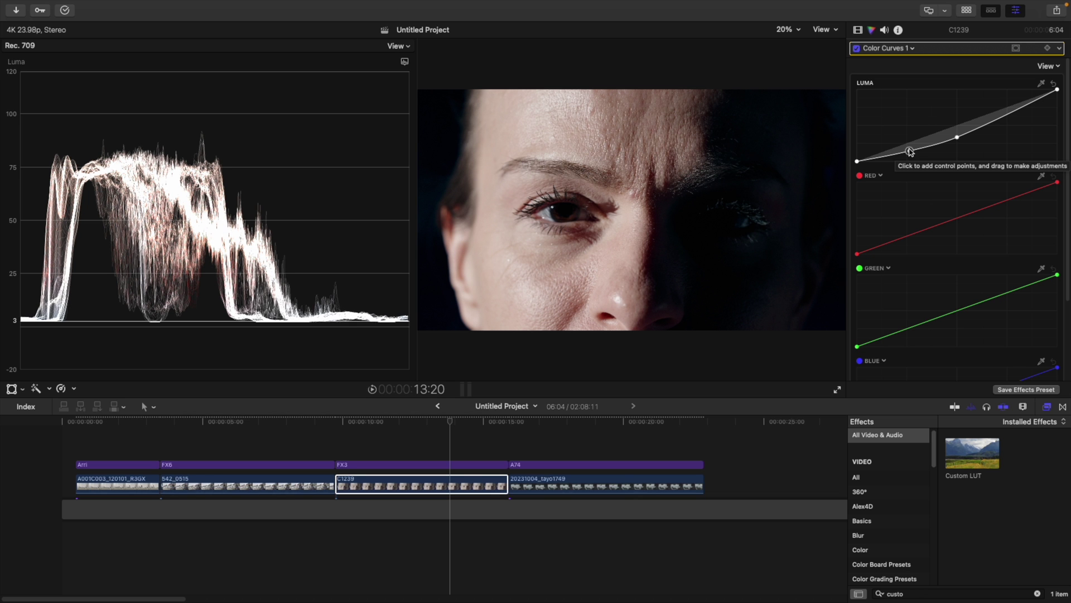
{"action": "left_click_drag", "start_coordinate": [910, 151], "coordinate": [909, 147]}
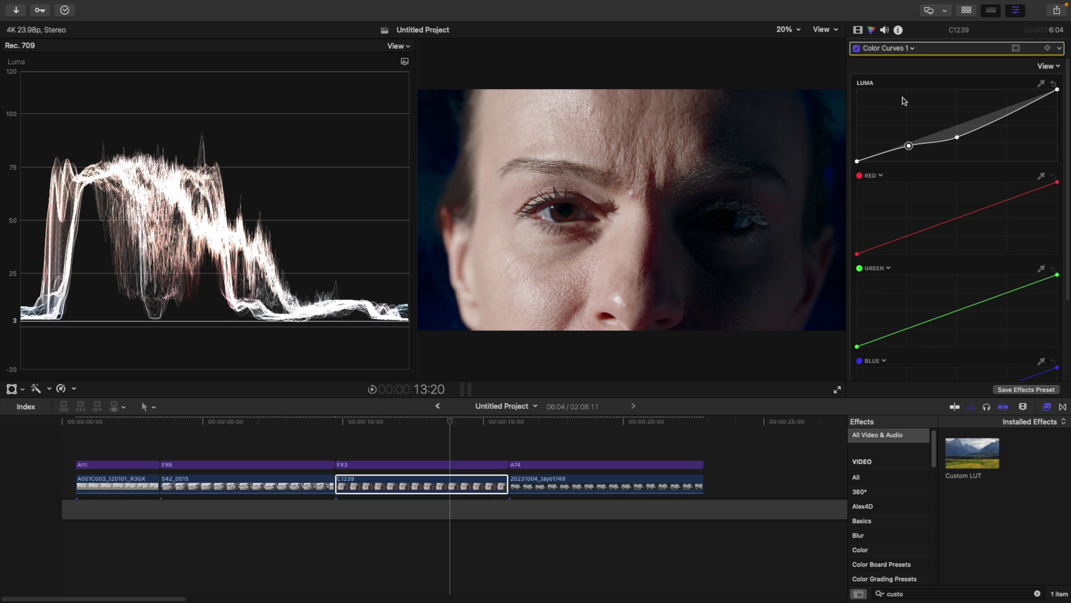
Refine the shadow points and add a lowered highlight point to tame C1239's highlights
{"action": "left_click_drag", "start_coordinate": [903, 96], "coordinate": [843, 146]}
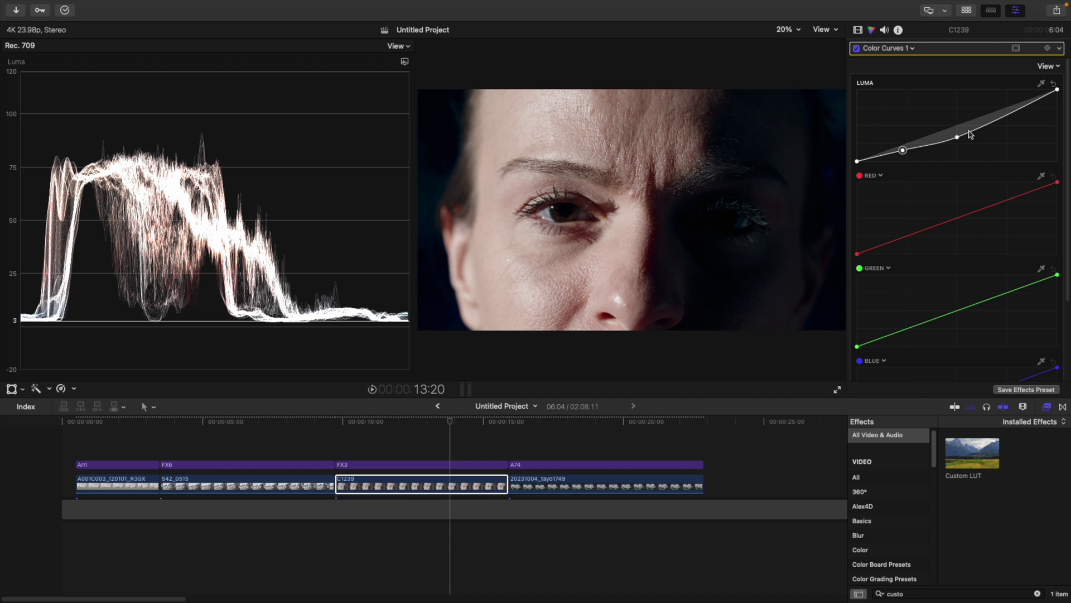
{"action": "left_click_drag", "start_coordinate": [958, 139], "coordinate": [957, 136]}
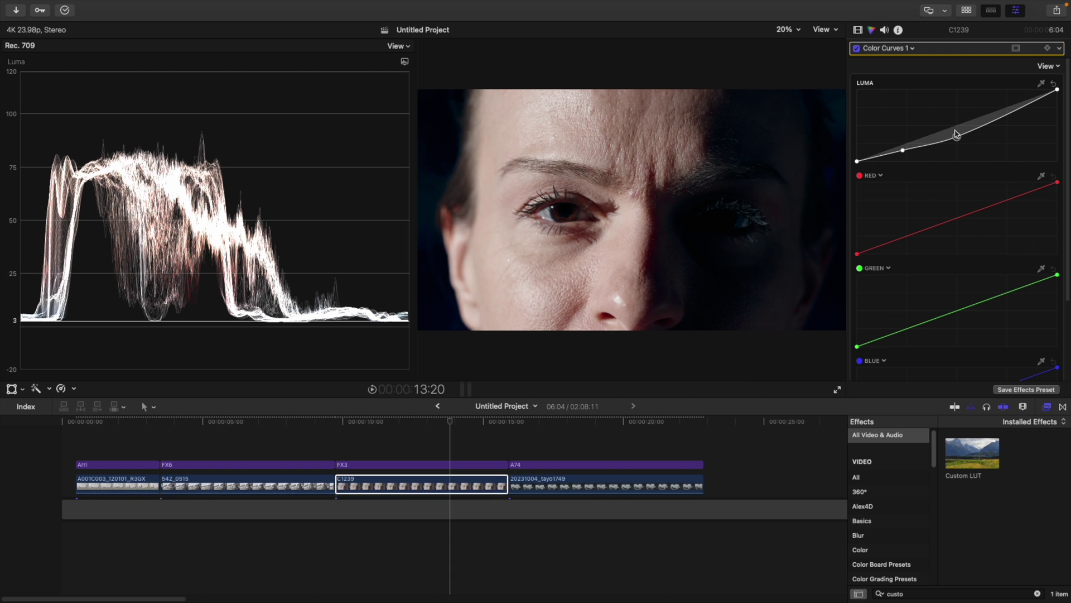
{"action": "left_click", "coordinate": [1008, 113]}
{"action": "left_click_drag", "start_coordinate": [1008, 114], "coordinate": [1010, 118]}
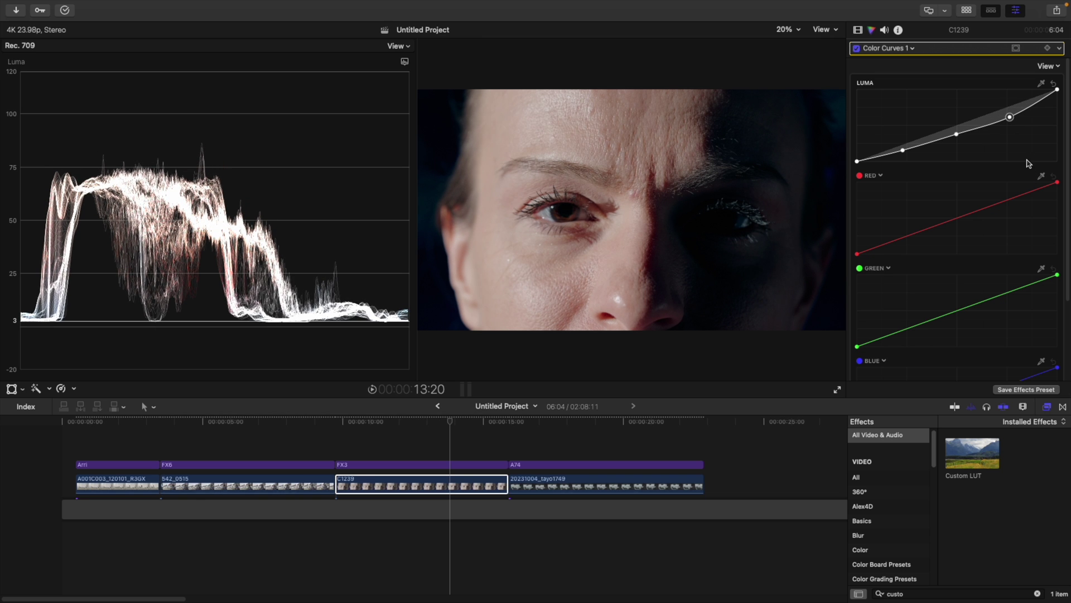
{"action": "left_click_drag", "start_coordinate": [956, 134], "coordinate": [903, 148]}
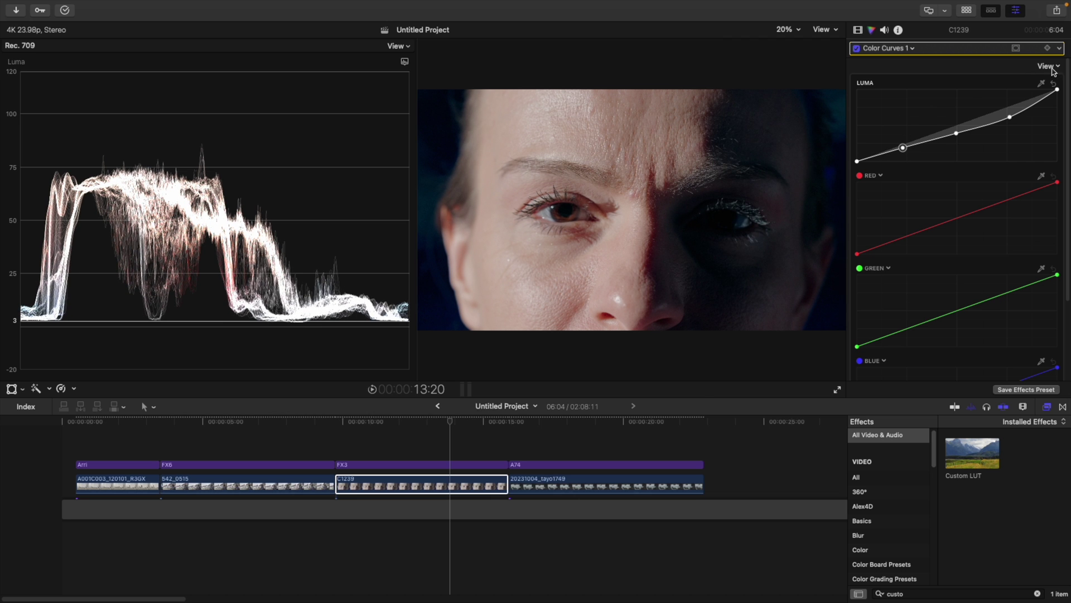
Check the C1239 luma curve points, then untick Color Curves 1 to compare
{"action": "left_click", "coordinate": [956, 134]}
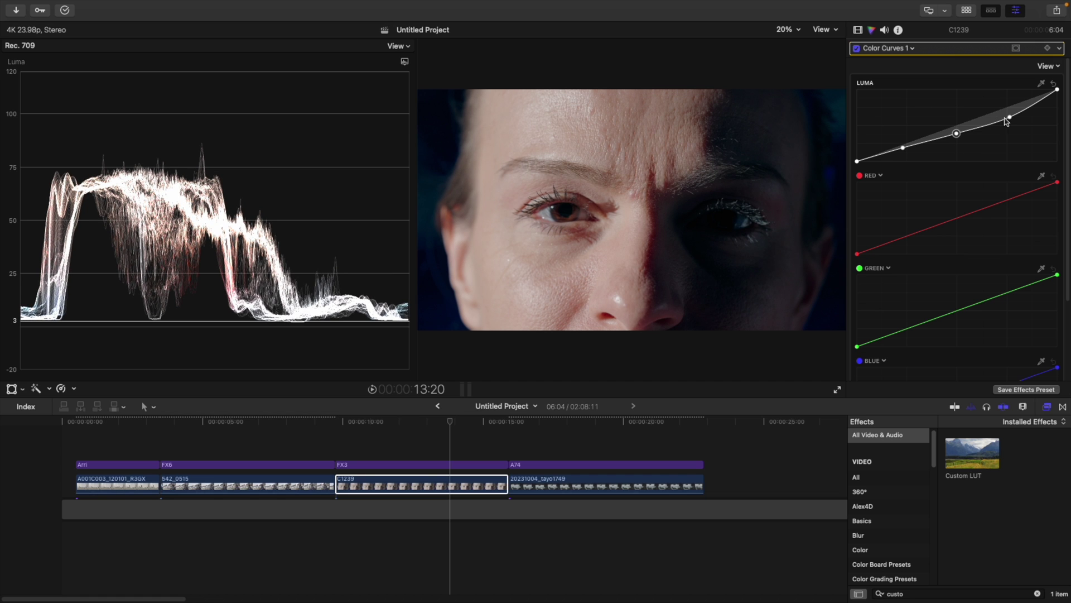
{"action": "left_click", "coordinate": [1010, 118]}
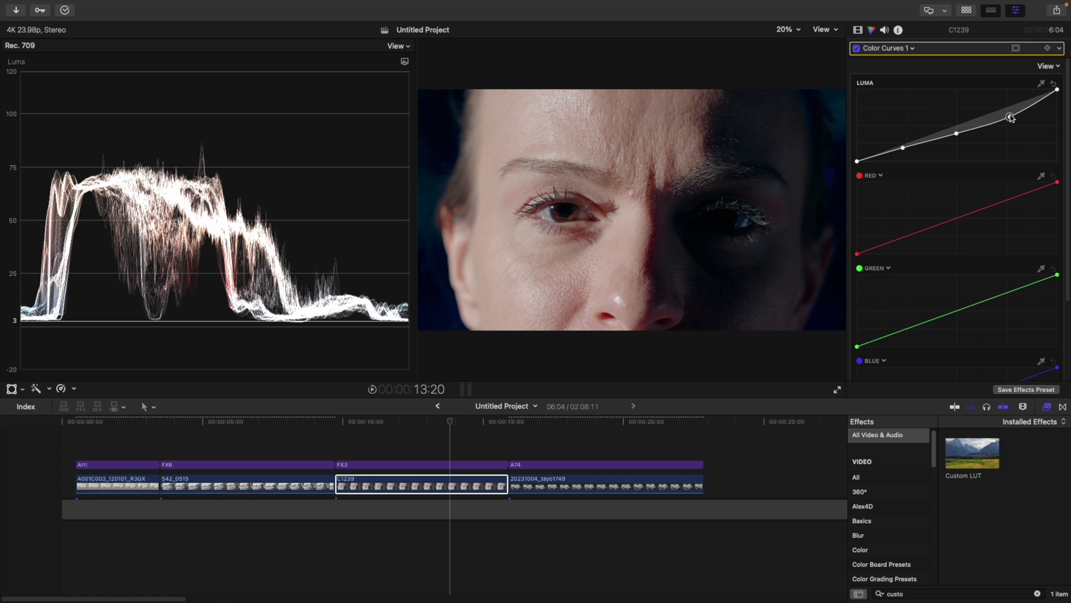
{"action": "left_click", "coordinate": [856, 48]}
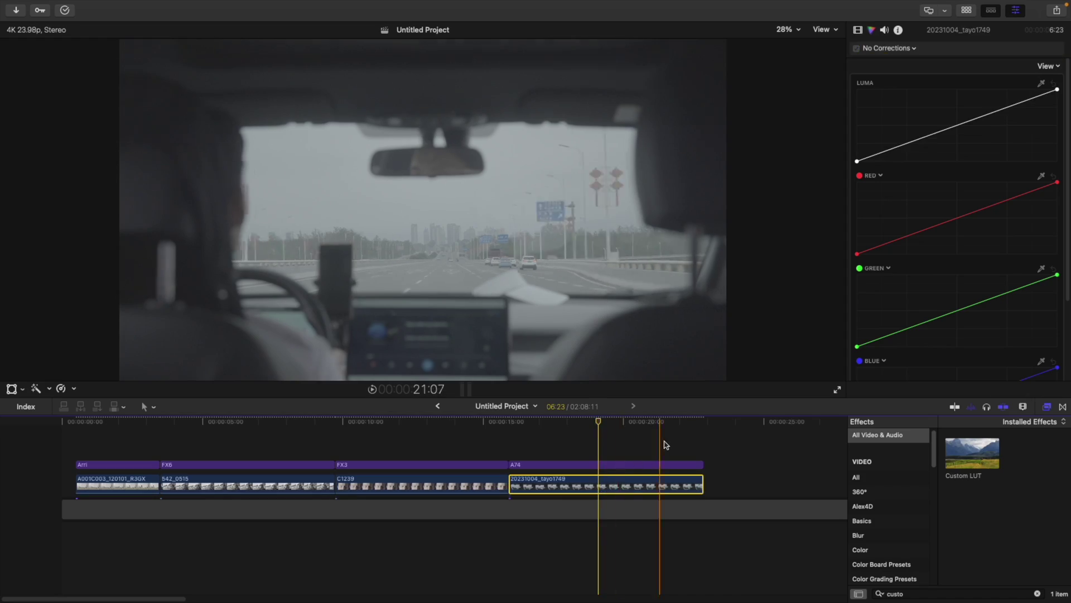
Apply a Custom LUT set to Bleach A7s3 on the A74 adjustment clip and show the luma waveform
{"action": "left_click_drag", "start_coordinate": [973, 452], "coordinate": [621, 466]}
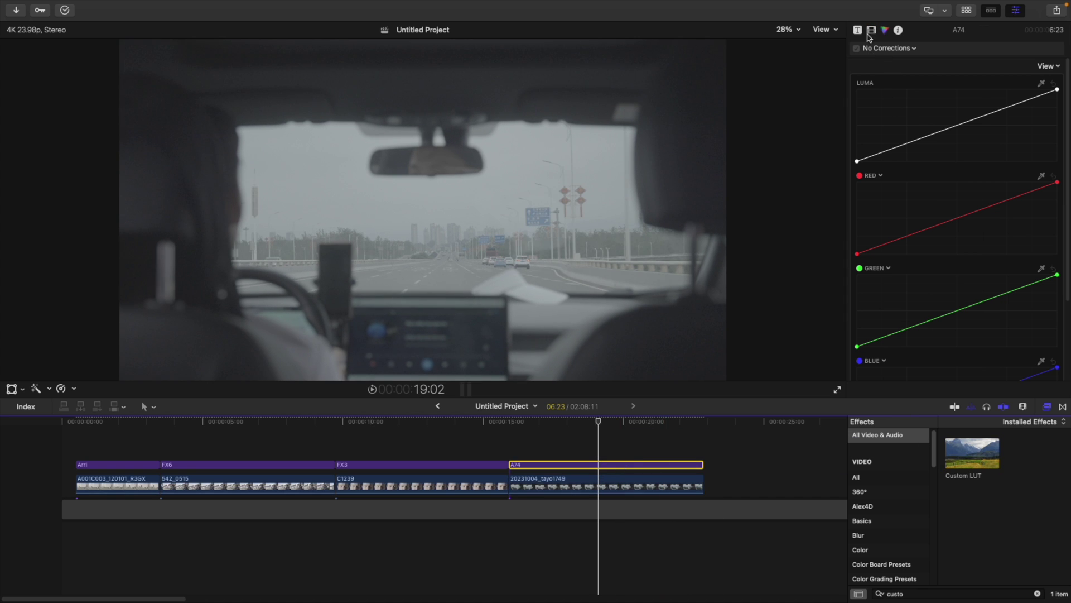
{"action": "left_click", "coordinate": [870, 30]}
{"action": "left_click", "coordinate": [941, 77]}
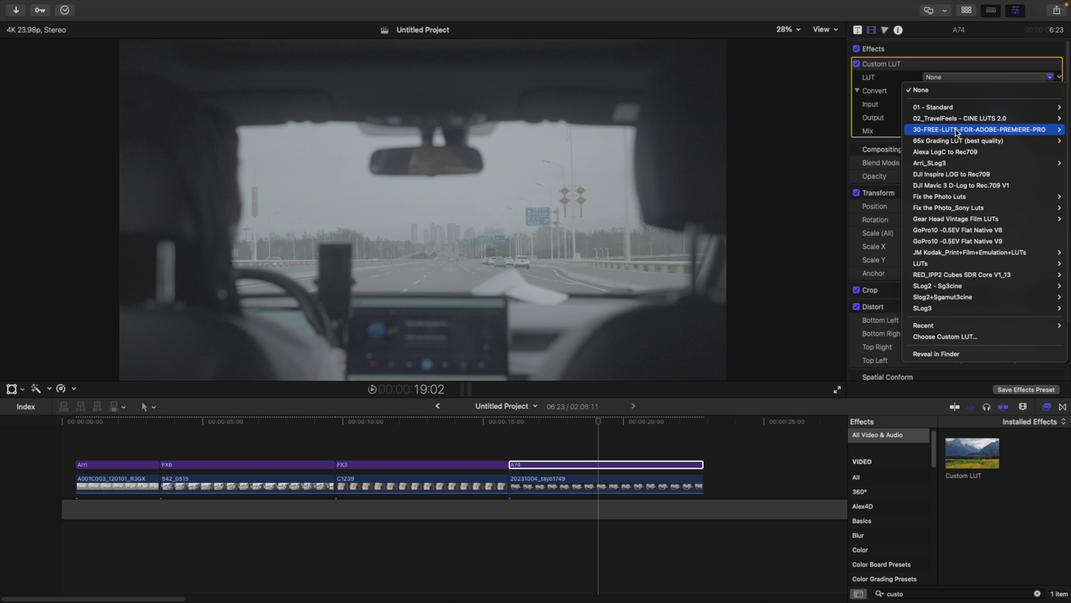
{"action": "left_click", "coordinate": [848, 140]}
{"action": "key", "text": "super+7"}
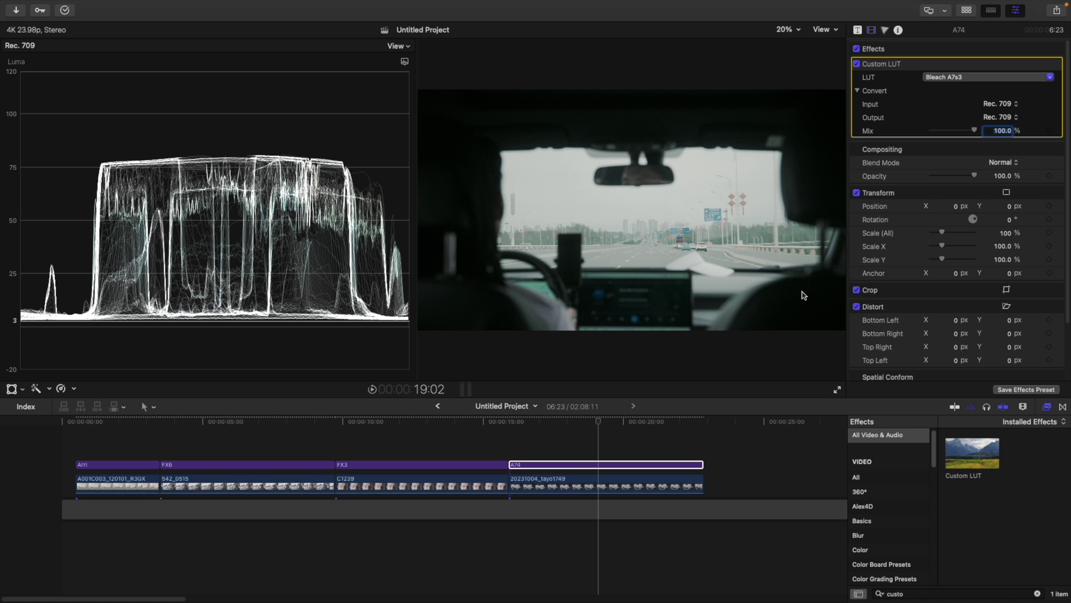
{"action": "left_click", "coordinate": [667, 483]}
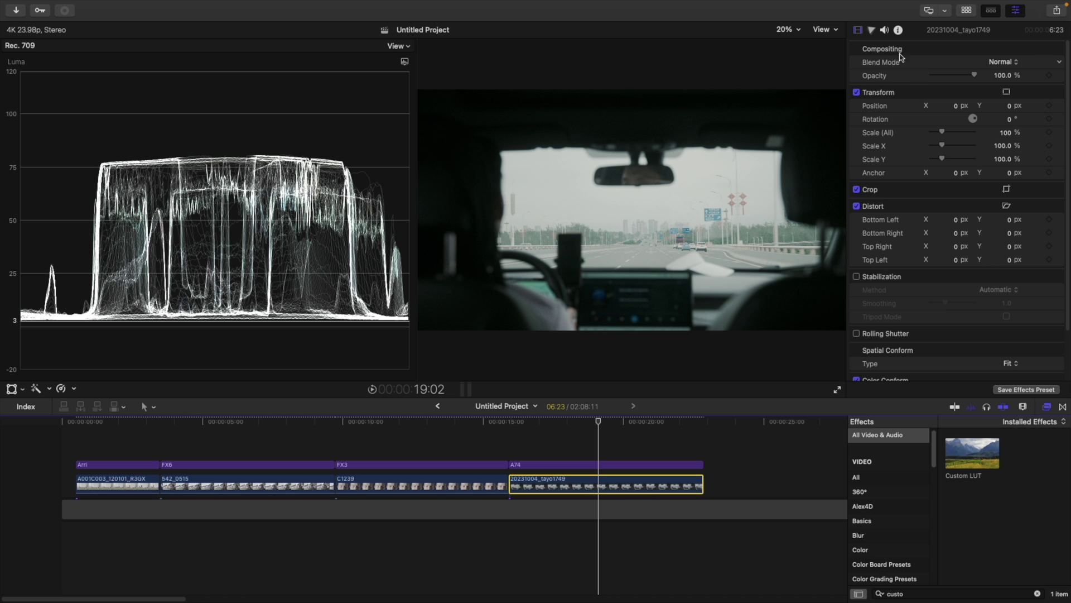
Add a Color Curves correction to 20231004_tayo1749 with a midpoint and a shadow point on the luma curve
{"action": "left_click", "coordinate": [872, 31]}
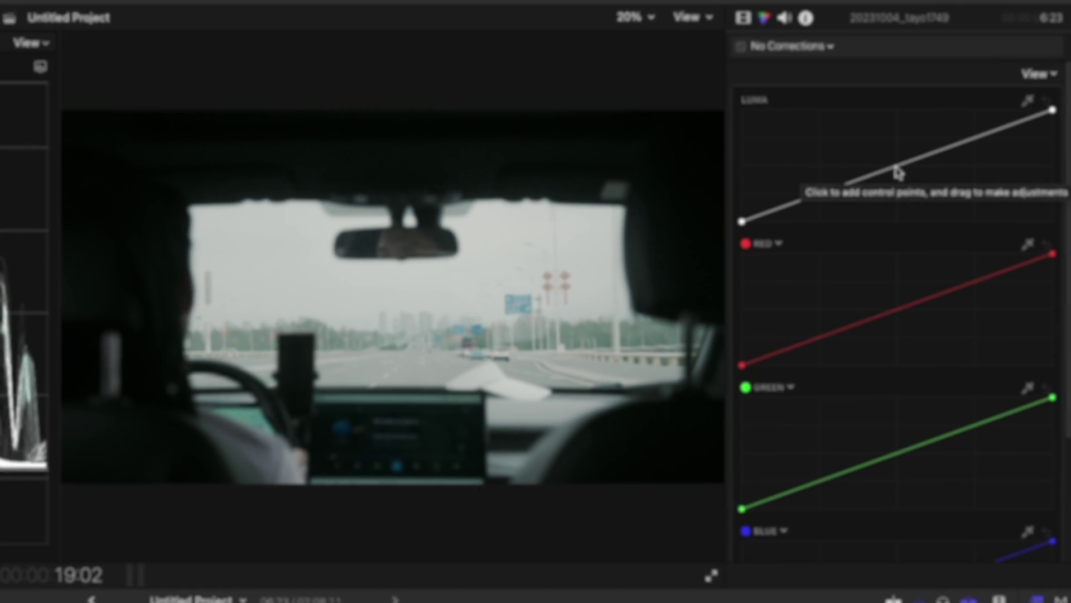
{"action": "left_click", "coordinate": [956, 126]}
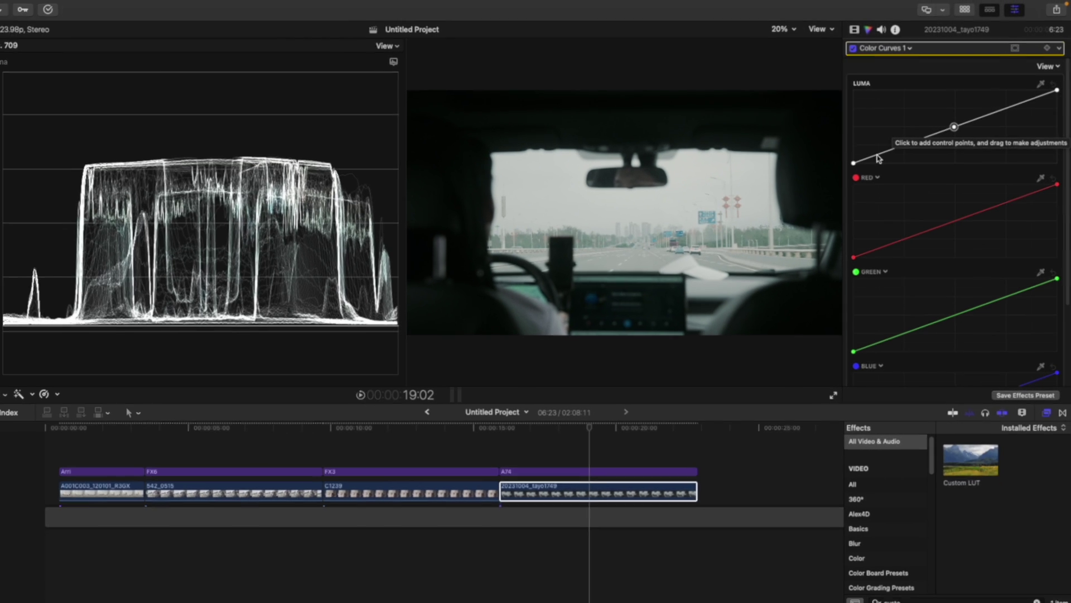
{"action": "left_click", "coordinate": [878, 155]}
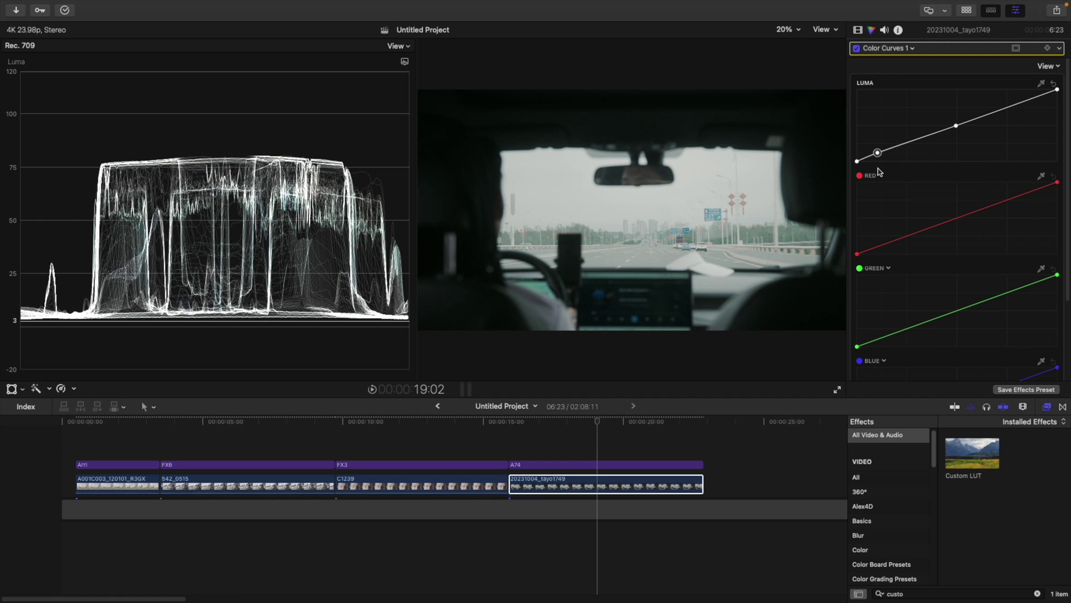
Reshape the car-interior luma curve: shift the shadow point and add lower and highlight points
{"action": "left_click_drag", "start_coordinate": [877, 154], "coordinate": [938, 135]}
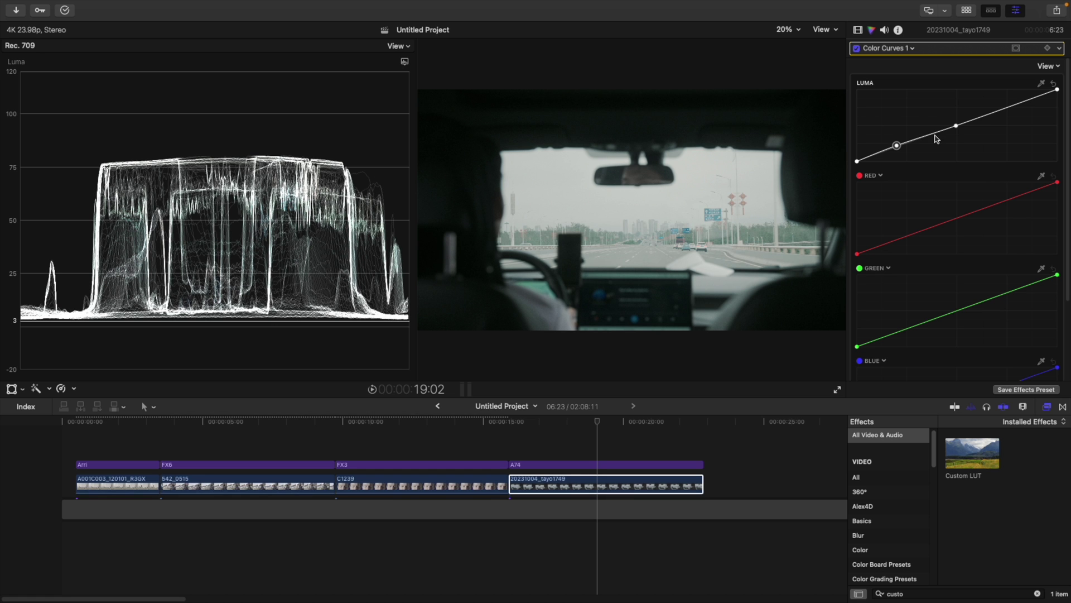
{"action": "left_click", "coordinate": [956, 128]}
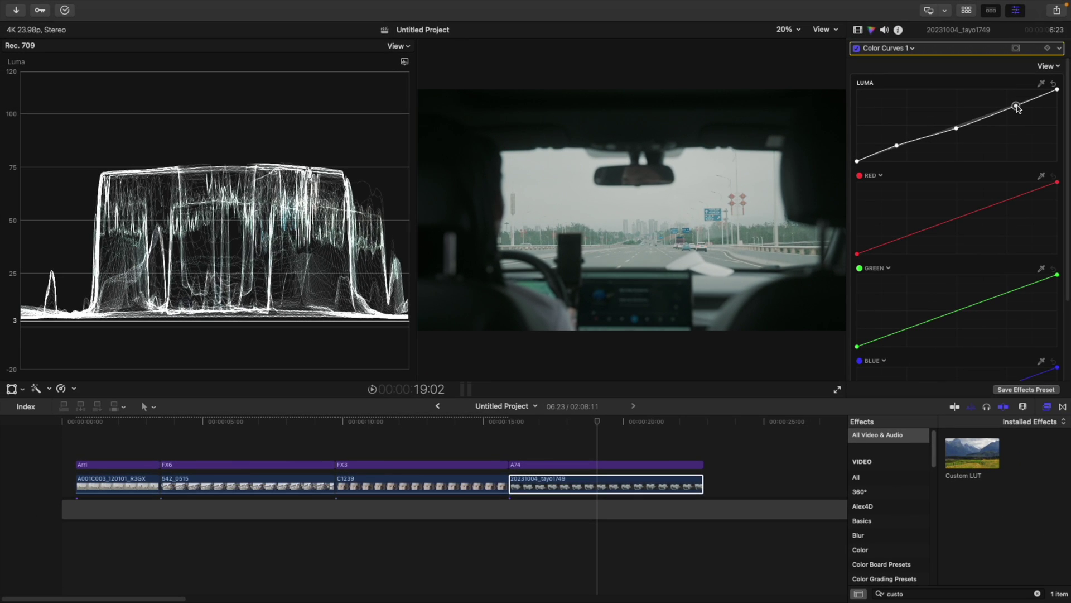
{"action": "left_click", "coordinate": [1016, 107]}
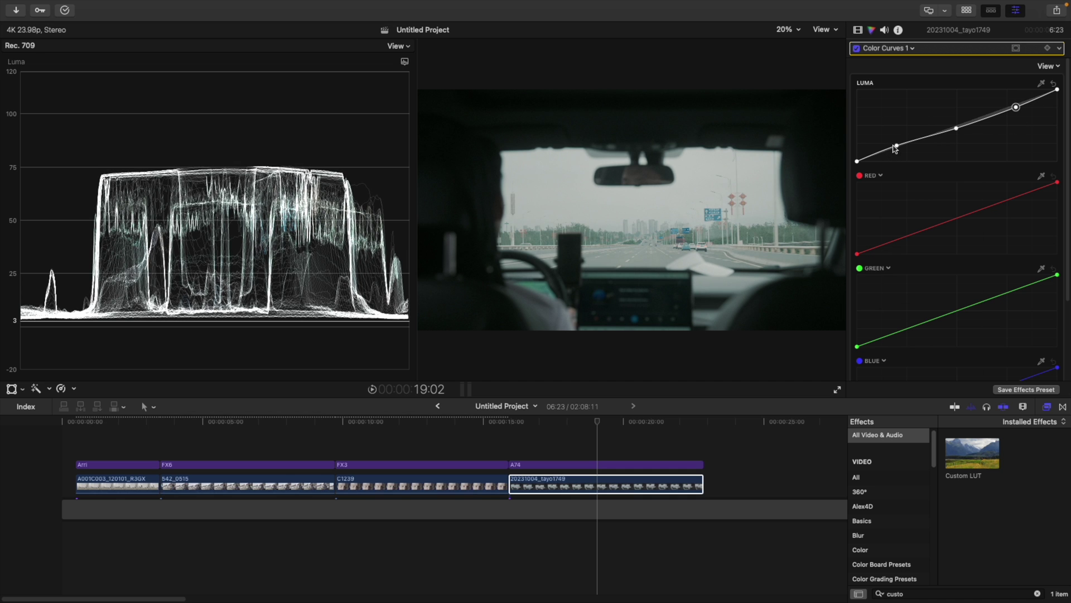
{"action": "left_click", "coordinate": [896, 146]}
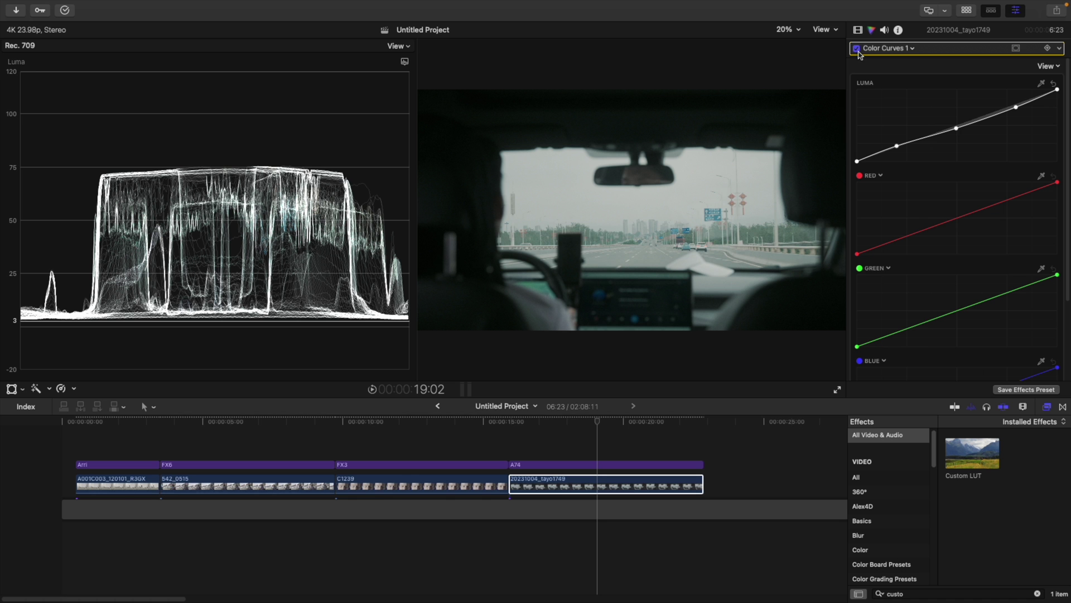
Compare Color Curves 1 off and on, leaving it enabled, and hide the video scopes
{"action": "left_click", "coordinate": [857, 49]}
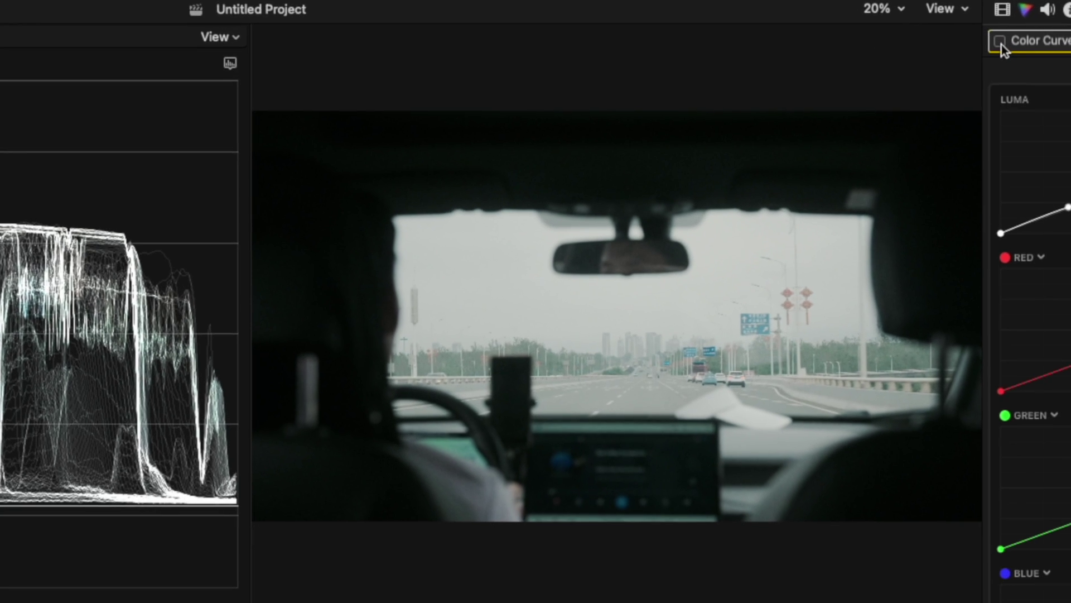
{"action": "left_click", "coordinate": [1000, 42]}
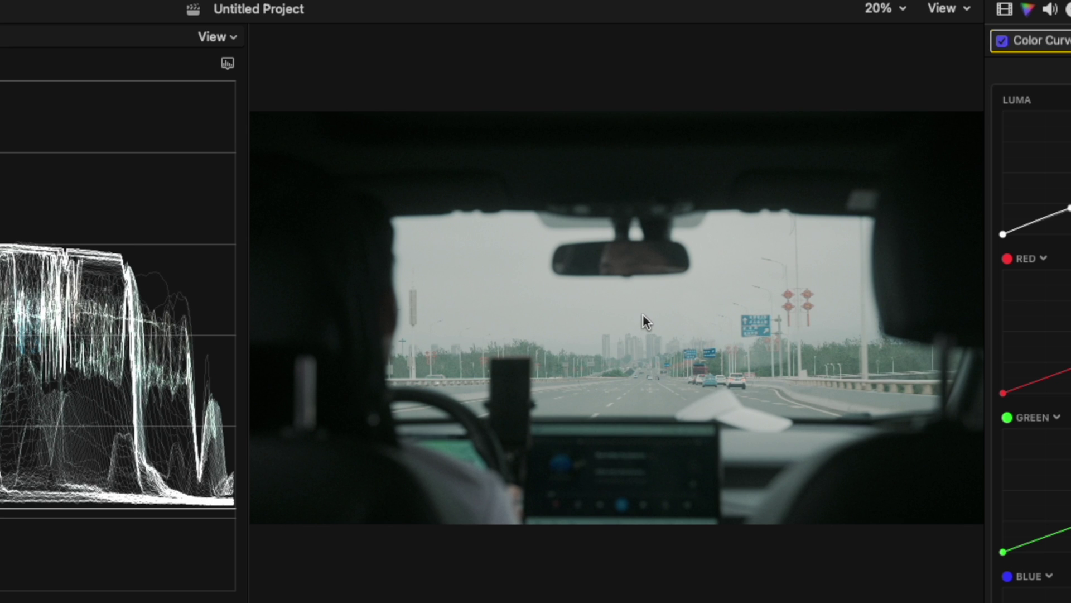
{"action": "key", "text": "super+7"}
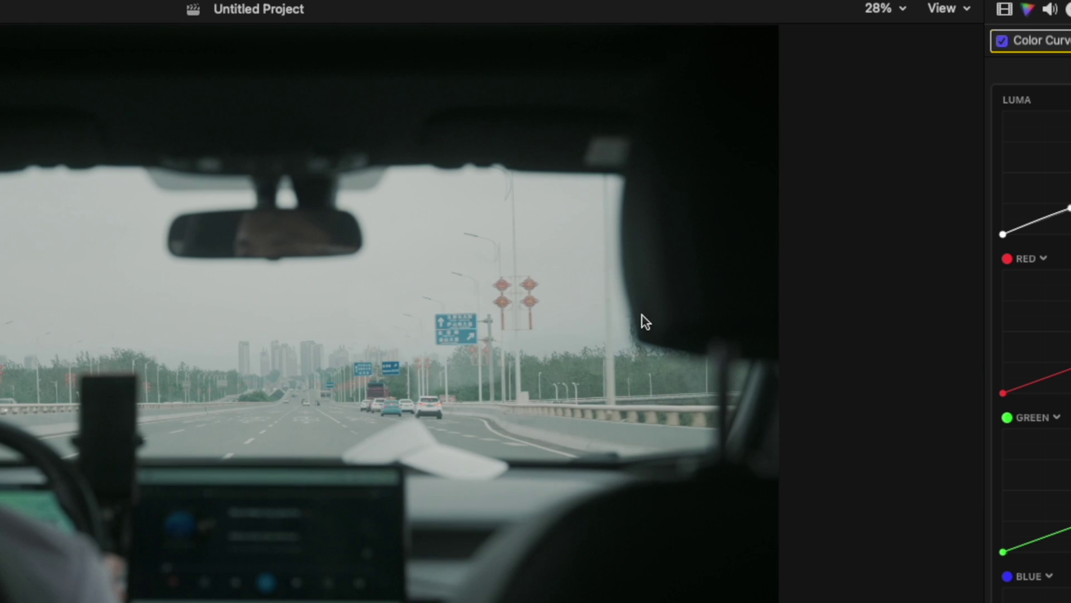
{"action": "left_click", "coordinate": [1002, 41]}
{"action": "left_click", "coordinate": [1002, 41]}
{"action": "left_click", "coordinate": [1002, 40]}
{"action": "left_click", "coordinate": [1002, 40]}
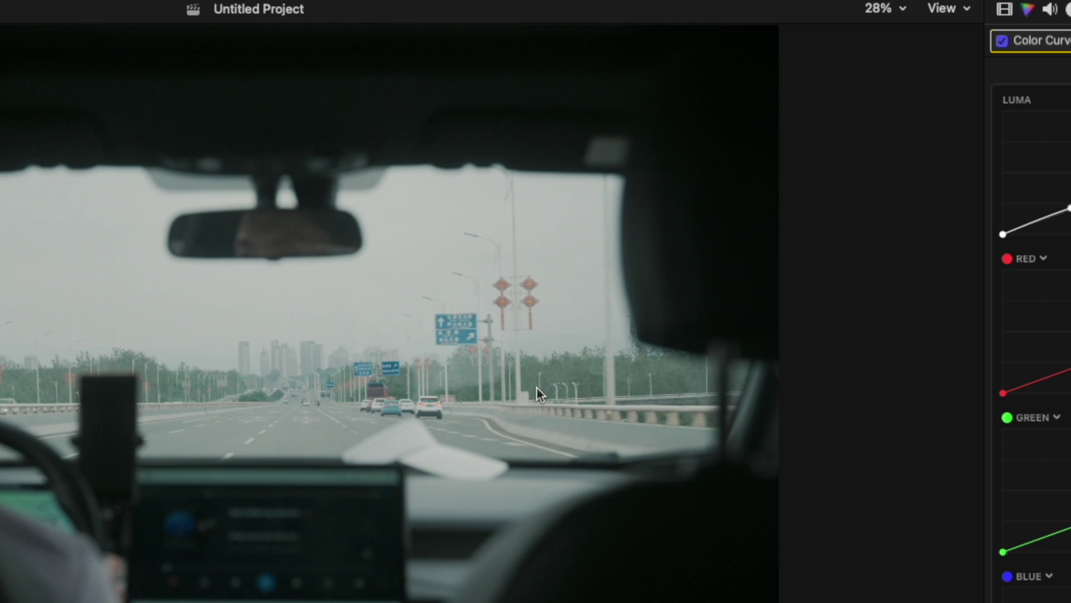